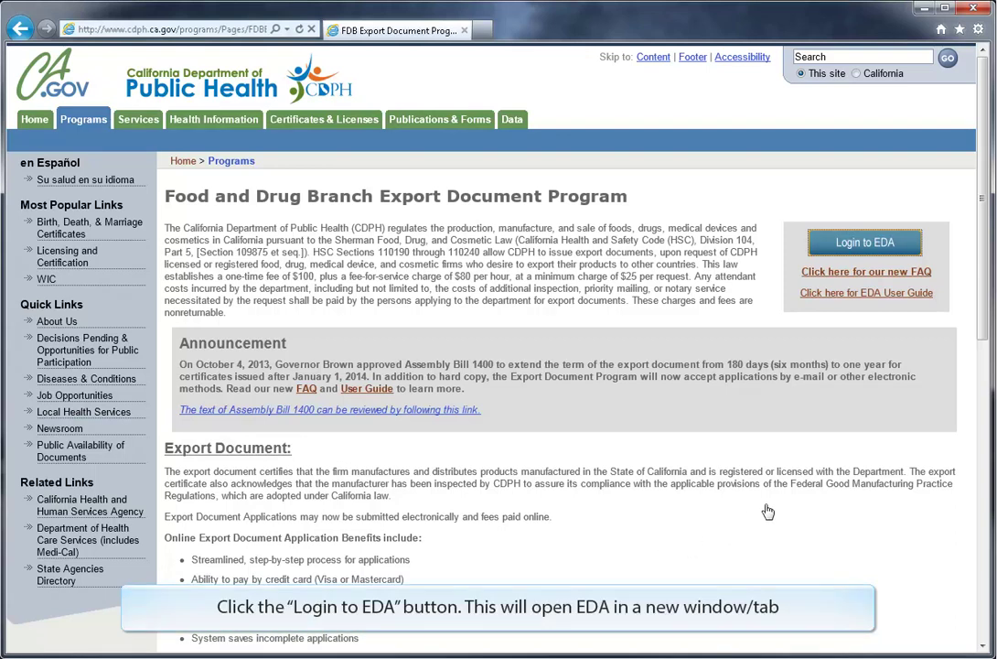
Step: Log in to EDA with the account's user ID and password
{"action": "left_click", "coordinate": [860, 242]}
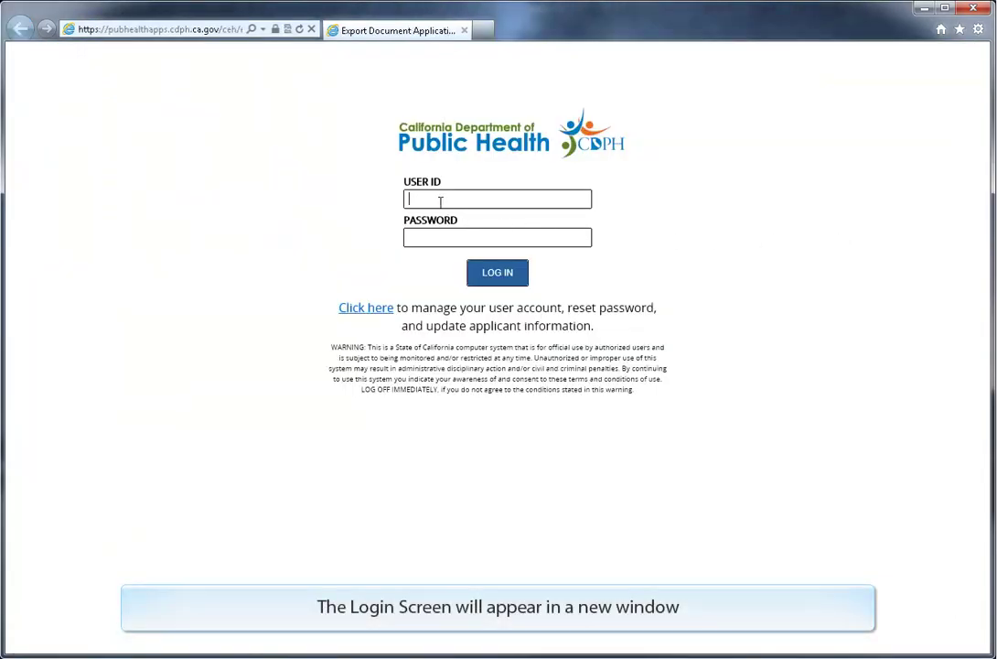
{"action": "type", "text": "A"}
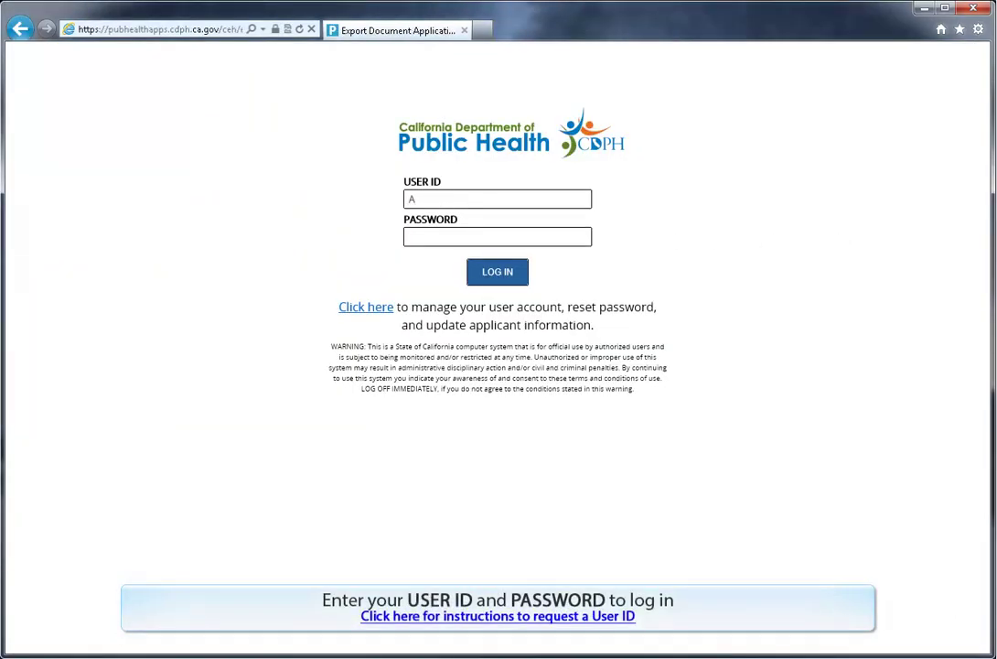
{"action": "type", "text": "Mitch_E"}
{"action": "key", "text": "Tab"}
{"action": "type", "text": "••••••"}
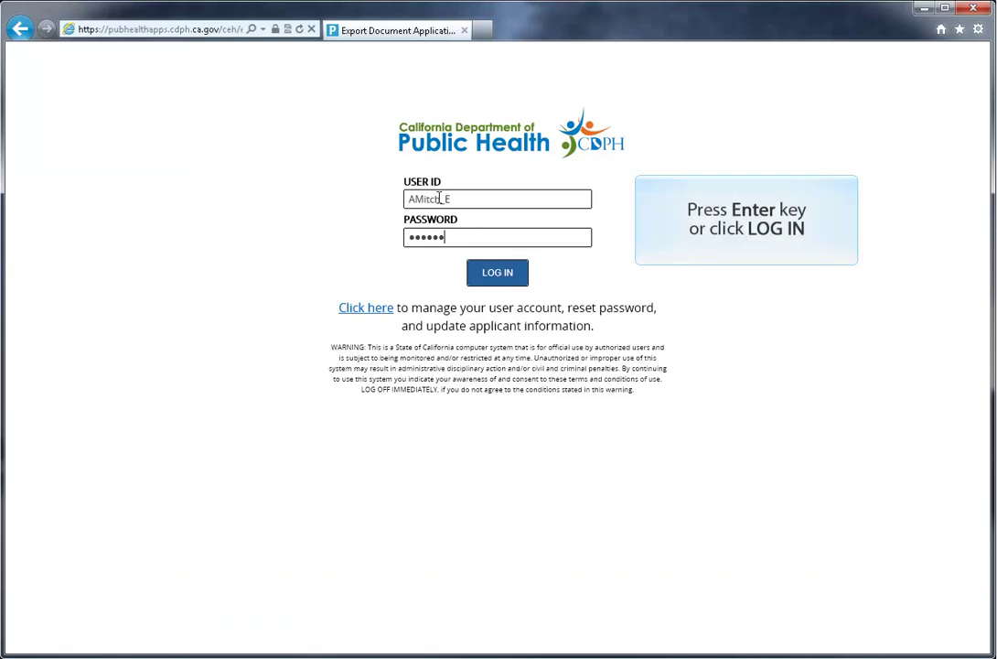
{"action": "key", "text": "Return"}
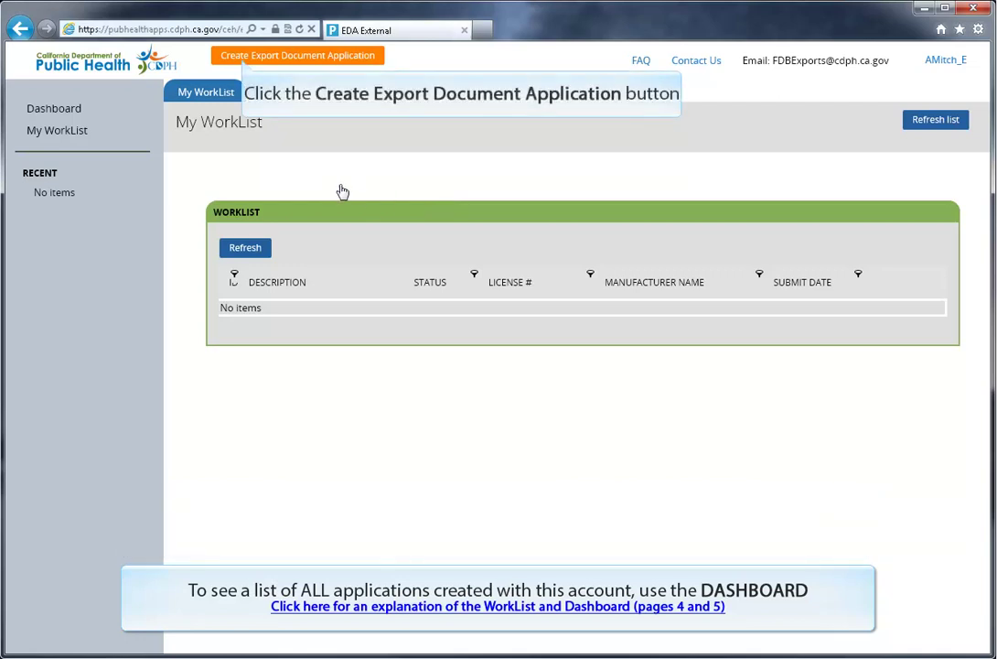
Step: Start a new application, set the applicant role to Manufacturer, and enter the street address, city and ZIP
{"action": "left_click", "coordinate": [248, 65]}
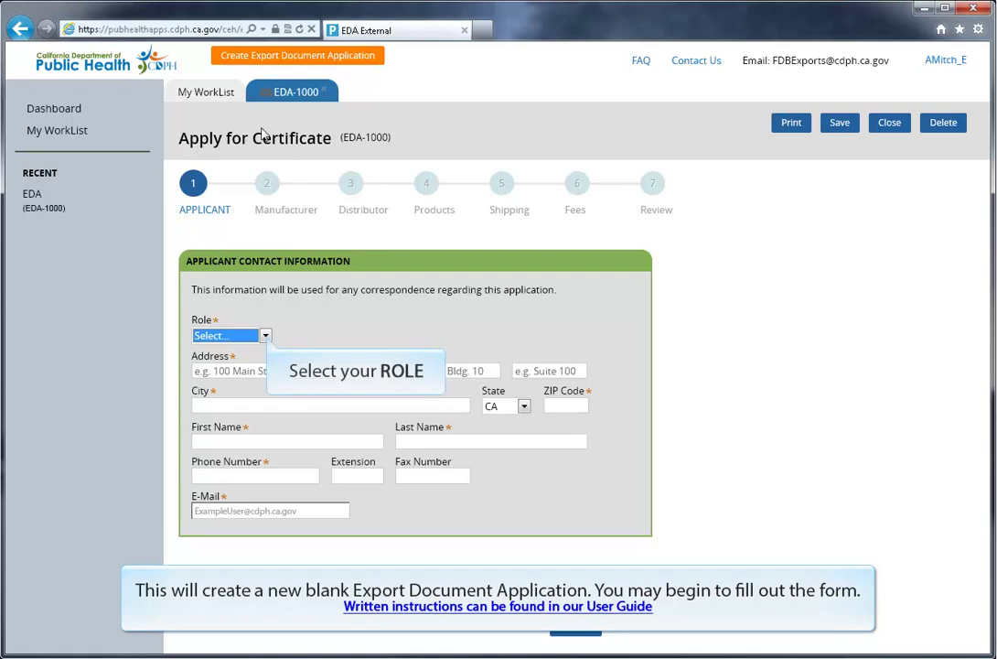
{"action": "left_click", "coordinate": [265, 337]}
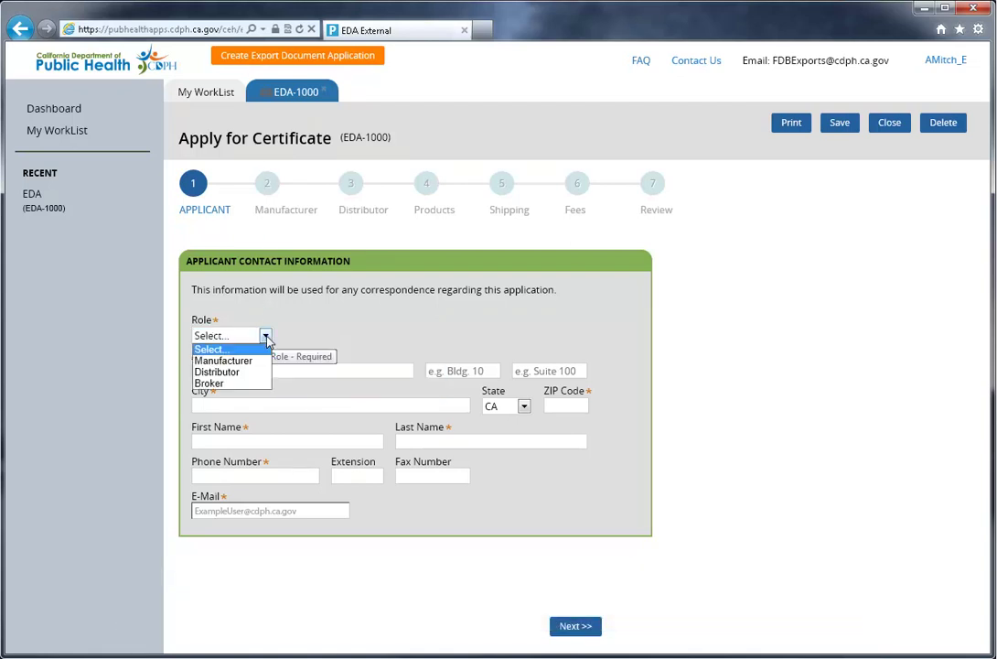
{"action": "left_click", "coordinate": [260, 361]}
{"action": "left_click", "coordinate": [283, 370]}
{"action": "type", "text": "100 Main St."}
{"action": "key", "text": "Tab"}
{"action": "type", "text": "Bld"}
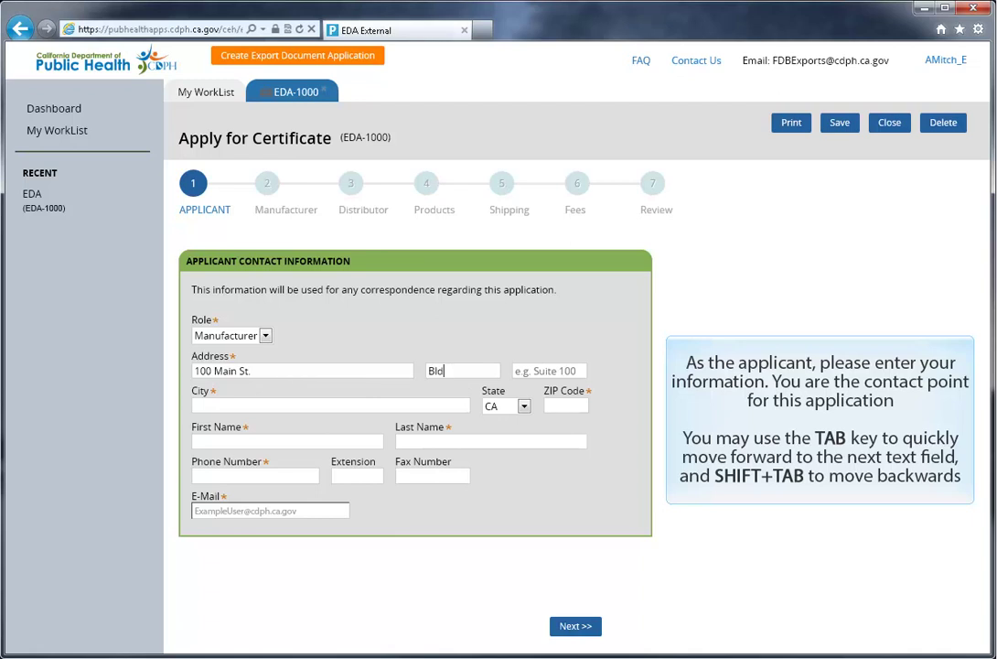
{"action": "type", "text": "g 10"}
{"action": "key", "text": "Tab"}
{"action": "type", "text": "Suite 100"}
{"action": "key", "text": "Tab"}
{"action": "type", "text": "Sacramento"}
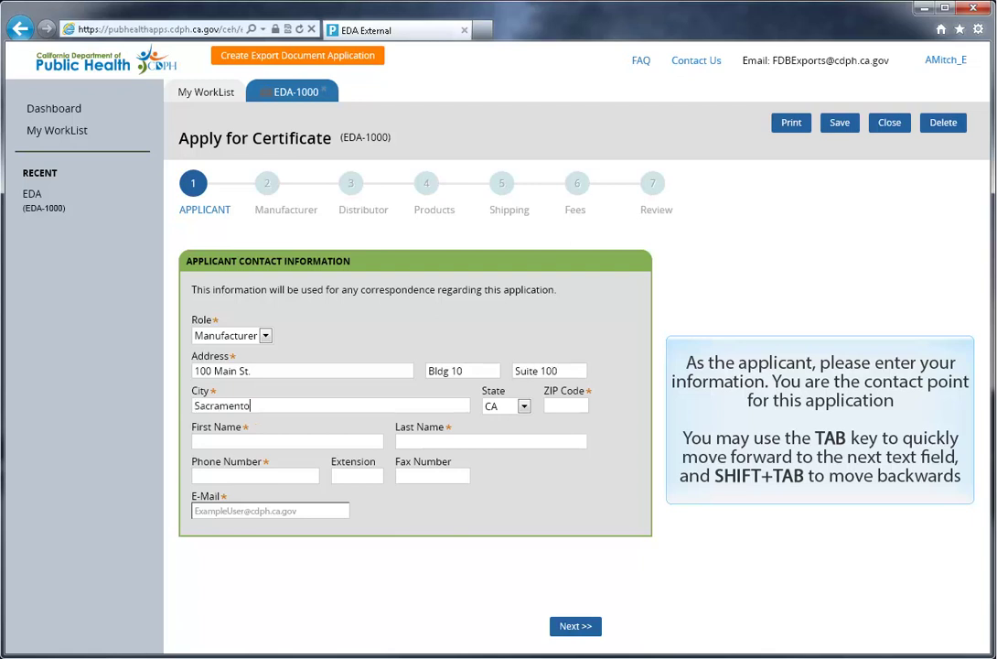
{"action": "key", "text": "Tab"}
{"action": "key", "text": "Tab"}
{"action": "type", "text": "95822"}
Step: Enter the contact's first and last name, phone number, extension and fax number
{"action": "key", "text": "Tab"}
{"action": "type", "text": "Bob"}
{"action": "key", "text": "Tab"}
{"action": "type", "text": "Te"}
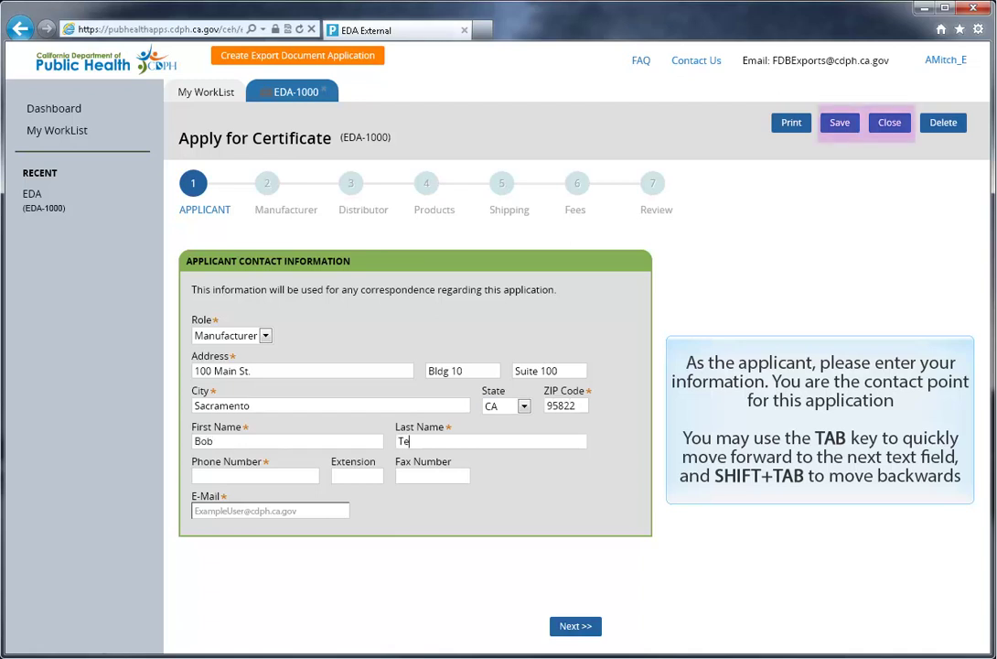
{"action": "type", "text": "ster"}
{"action": "key", "text": "Tab"}
{"action": "type", "text": "916) 555-5555"}
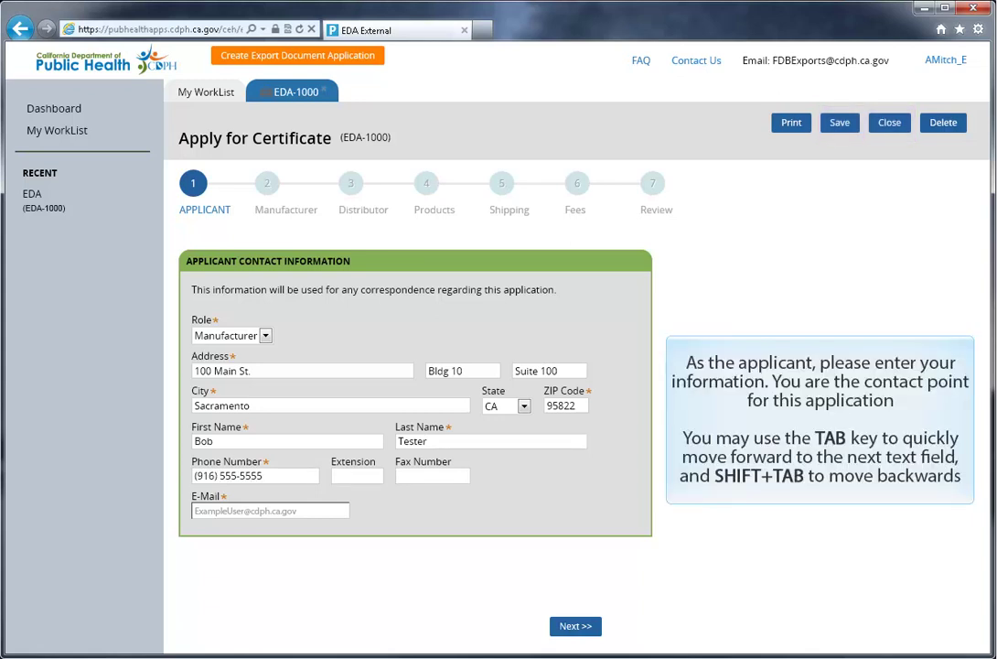
{"action": "key", "text": "Tab"}
{"action": "type", "text": "55"}
{"action": "key", "text": "Tab"}
{"action": "type", "text": "916"}
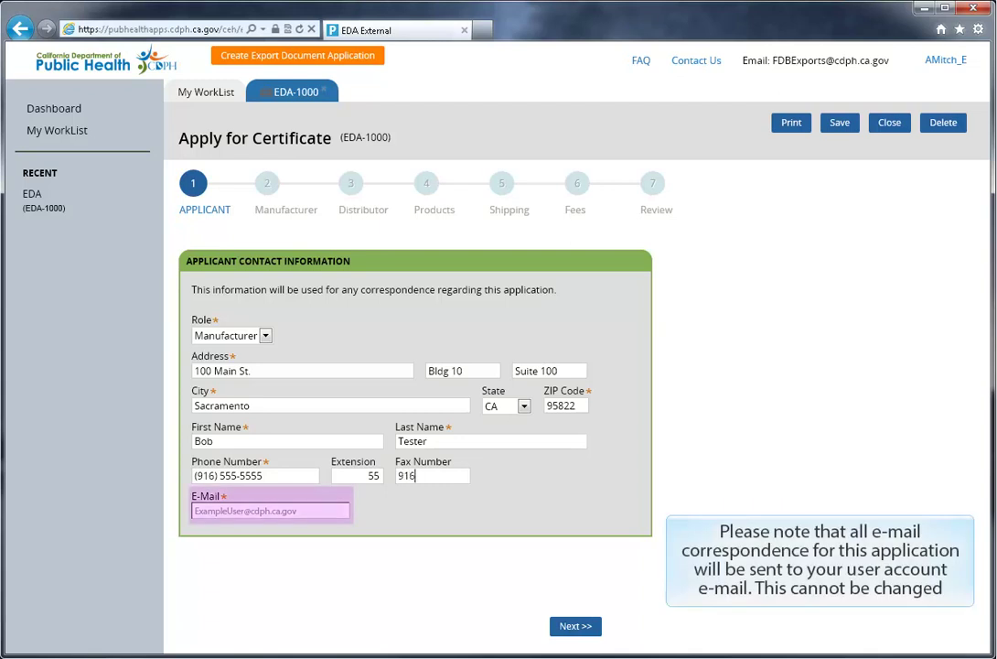
{"action": "type", "text": "5555556"}
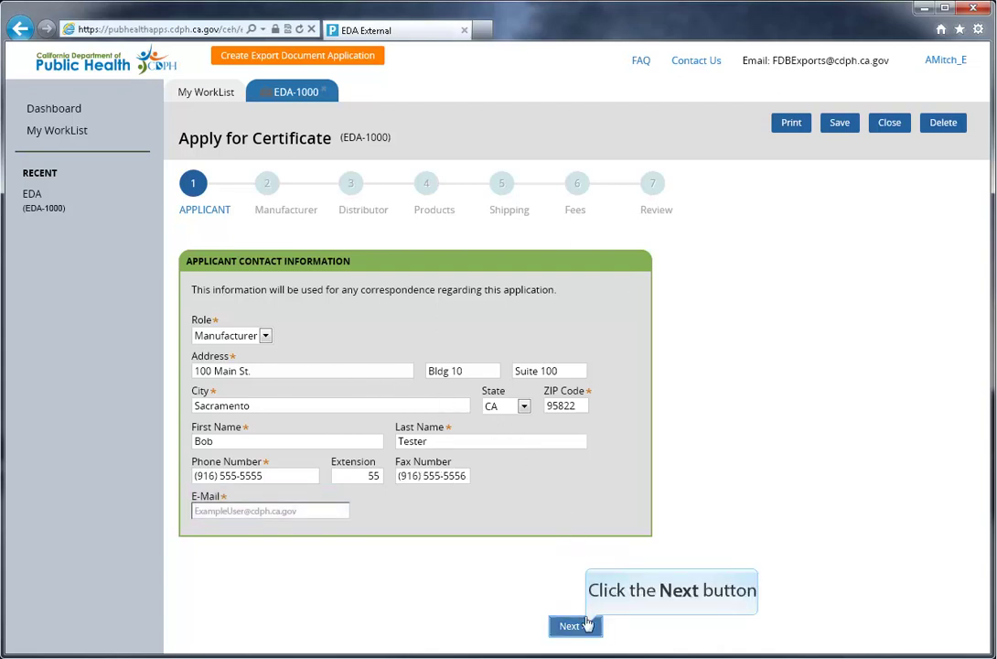
Step: Enter the license number and manufacturer name Bob's Burgers, copying the applicant's contact details
{"action": "left_click", "coordinate": [590, 627]}
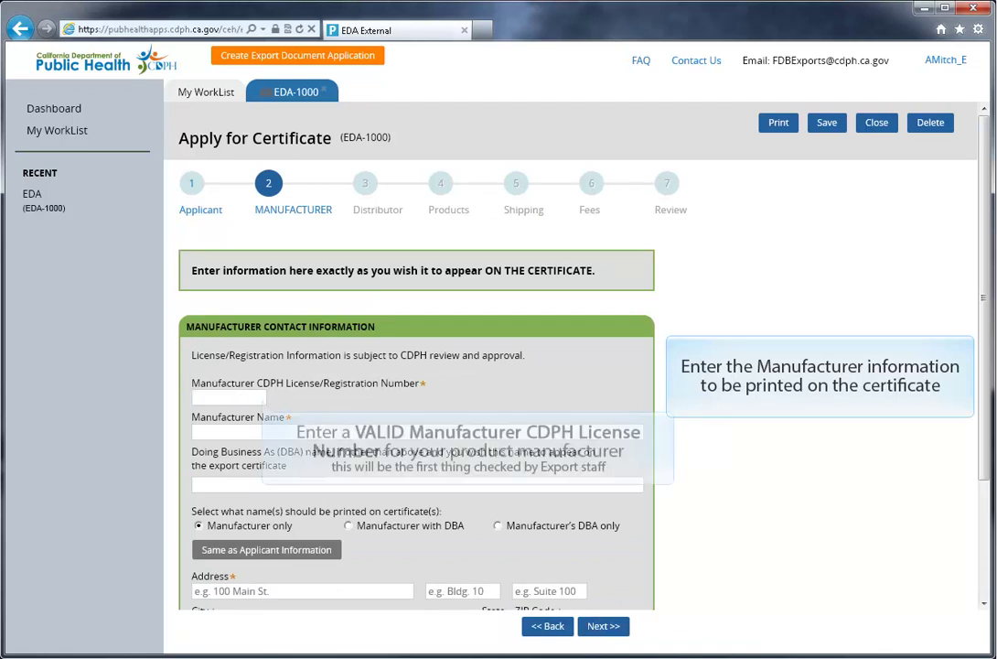
{"action": "type", "text": "45678"}
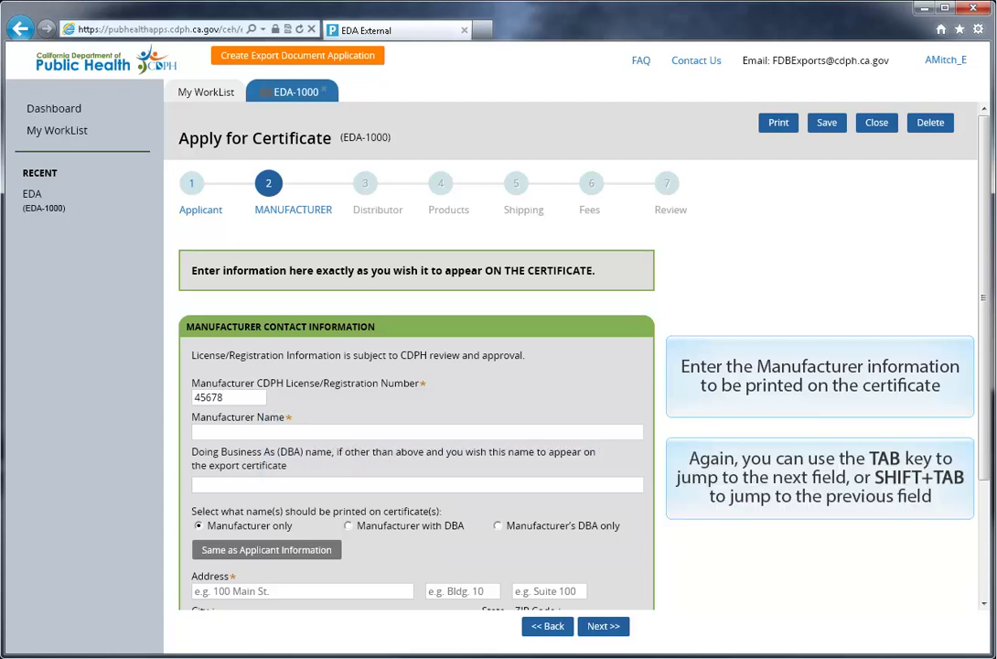
{"action": "type", "text": "Bob's Burgers"}
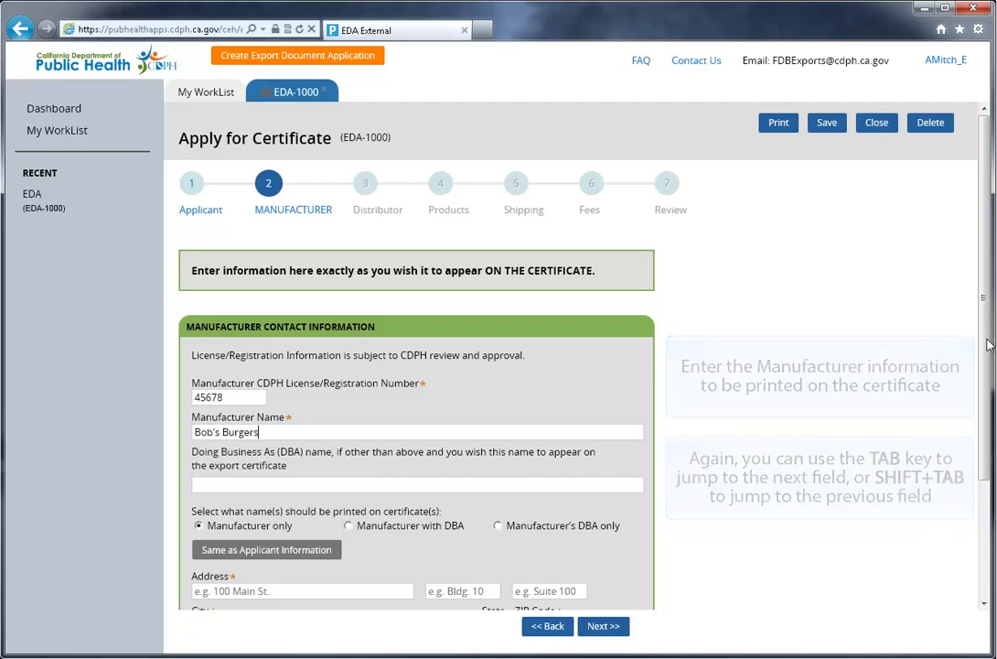
{"action": "left_click_drag", "start_coordinate": [987, 352], "coordinate": [991, 480]}
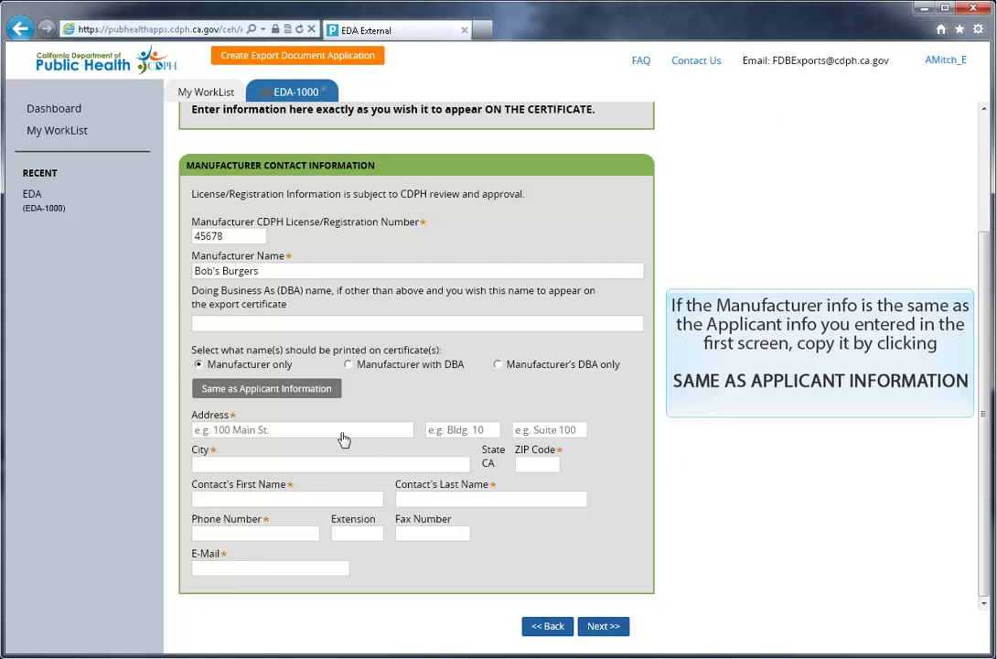
{"action": "left_click", "coordinate": [274, 389]}
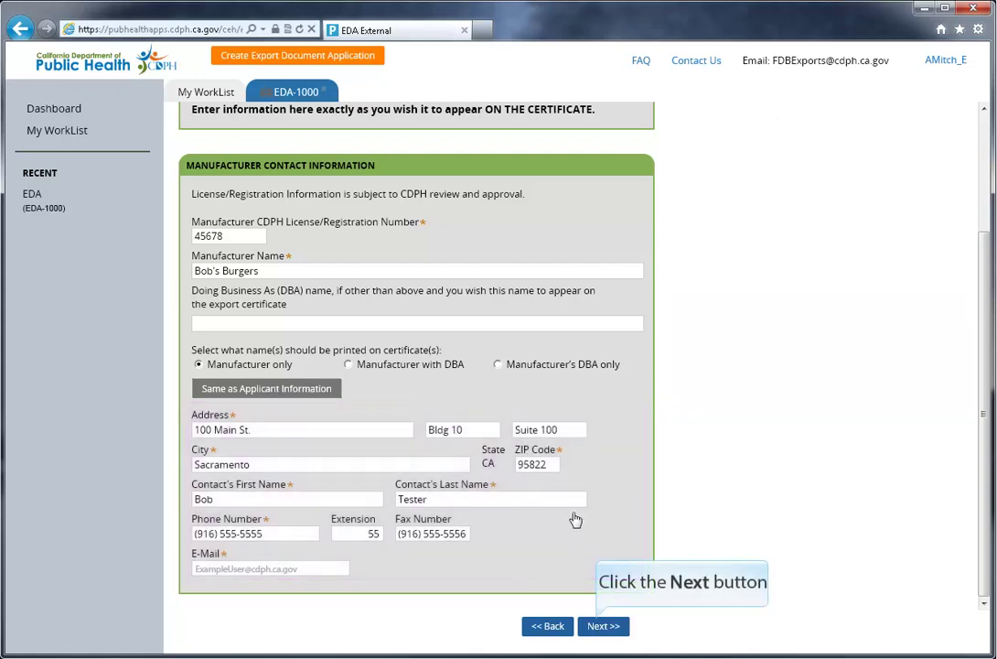
{"action": "left_click", "coordinate": [597, 626]}
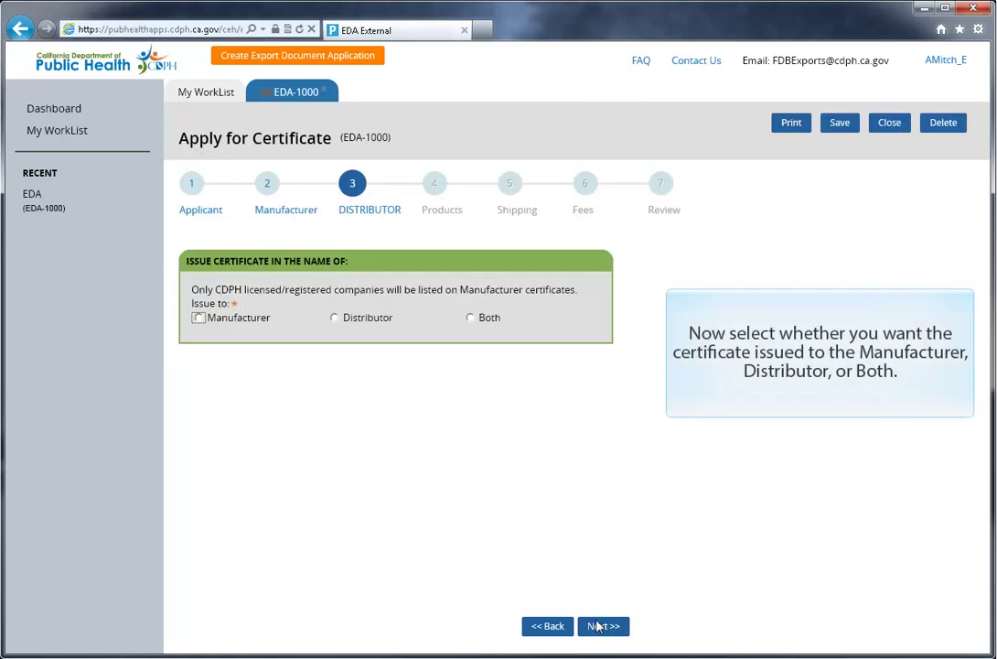
Step: Try the Distributor and Both issue options, then settle on issuing to the Manufacturer only
{"action": "left_click", "coordinate": [199, 318]}
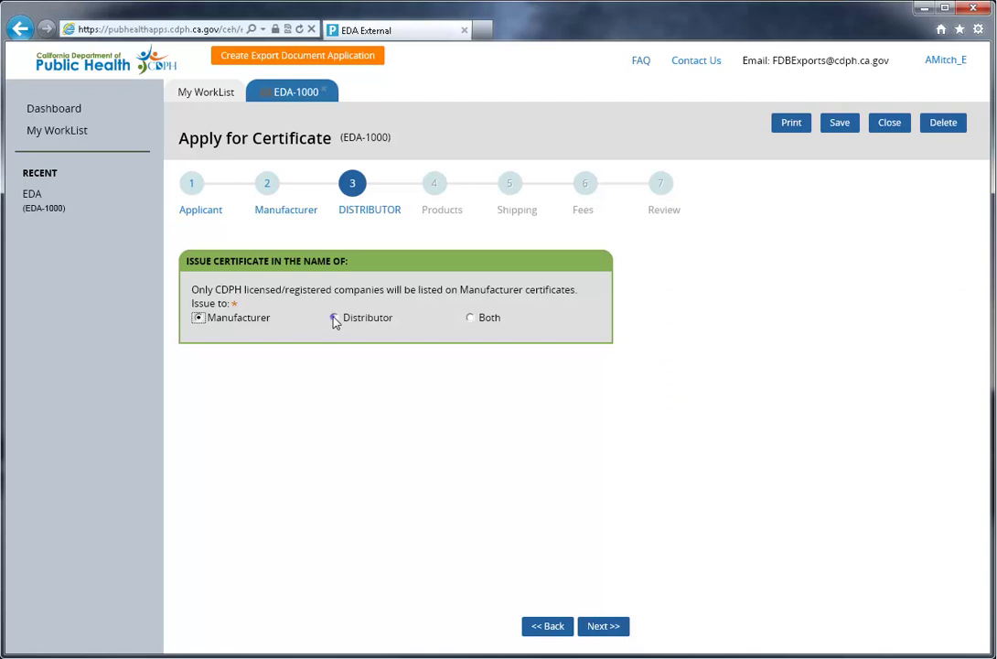
{"action": "left_click", "coordinate": [335, 318]}
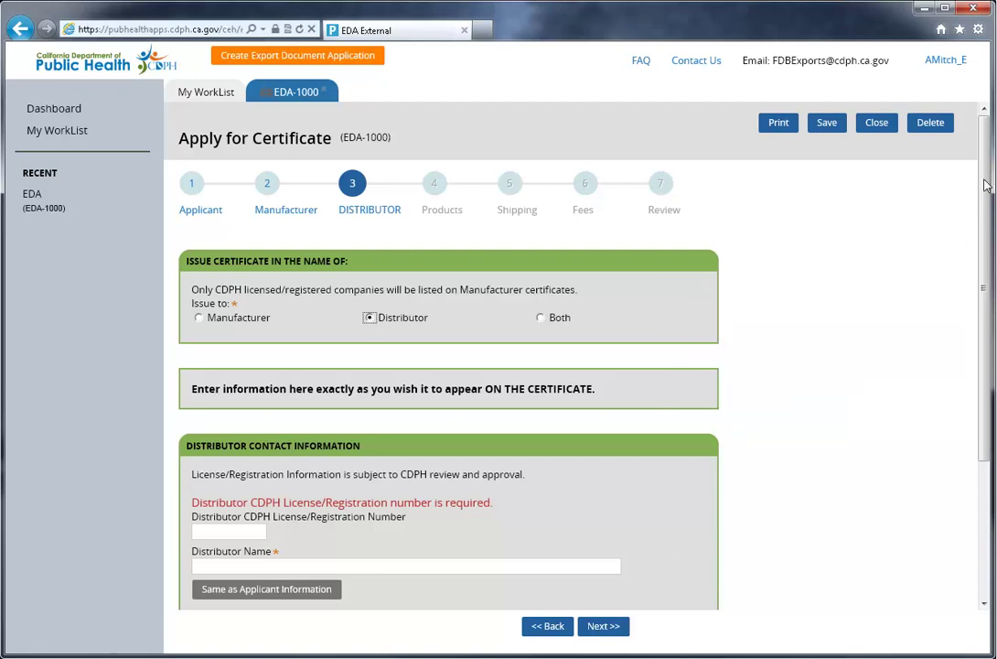
{"action": "scroll", "coordinate": [961, 274], "scroll_direction": "down", "scroll_amount": 3}
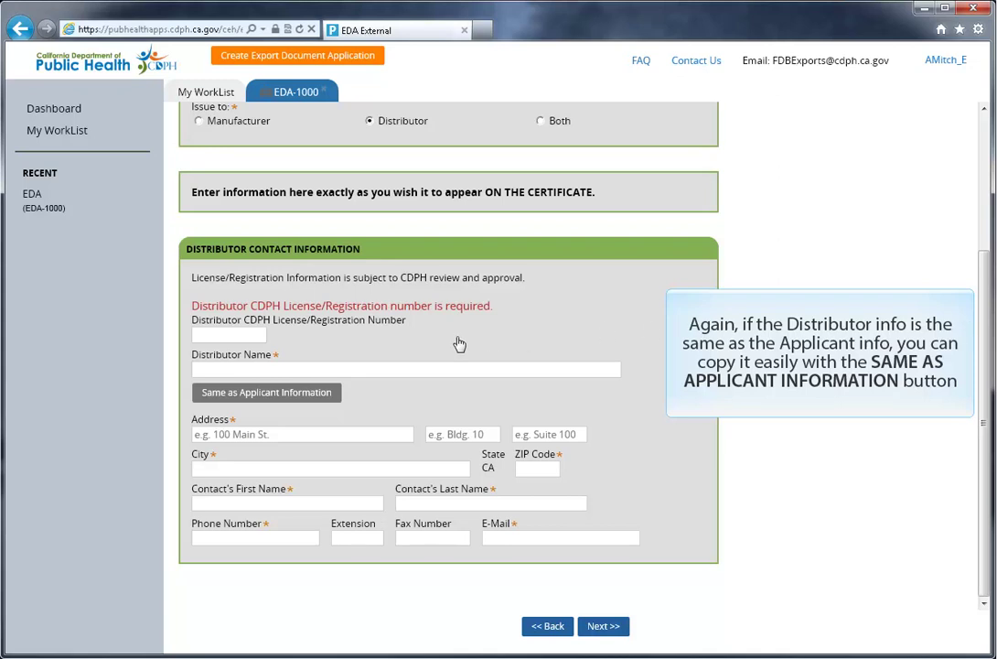
{"action": "left_click", "coordinate": [279, 400]}
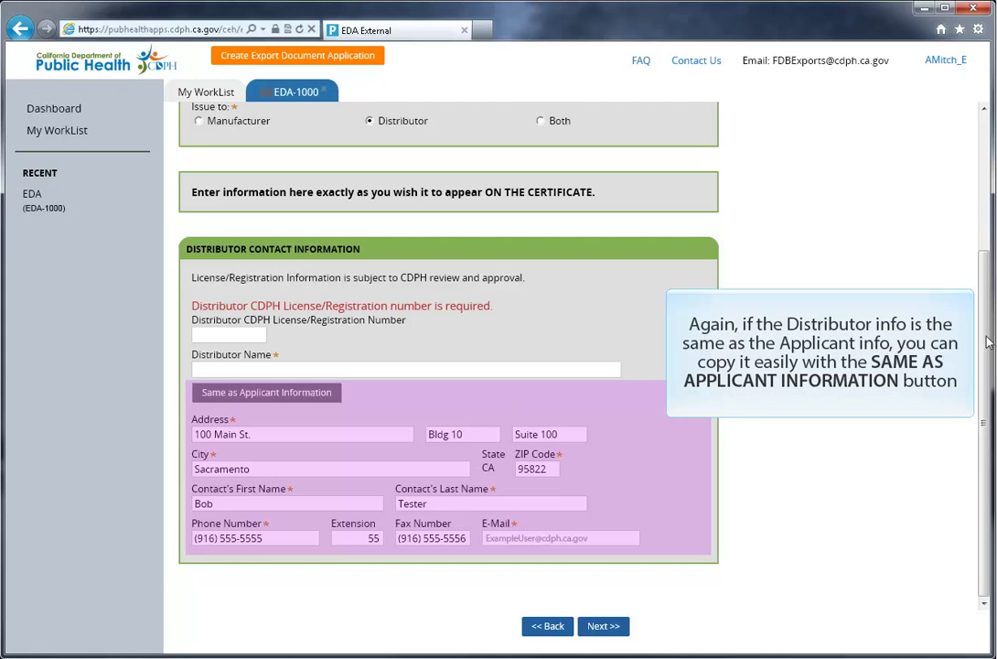
{"action": "left_click_drag", "start_coordinate": [989, 318], "coordinate": [989, 181]}
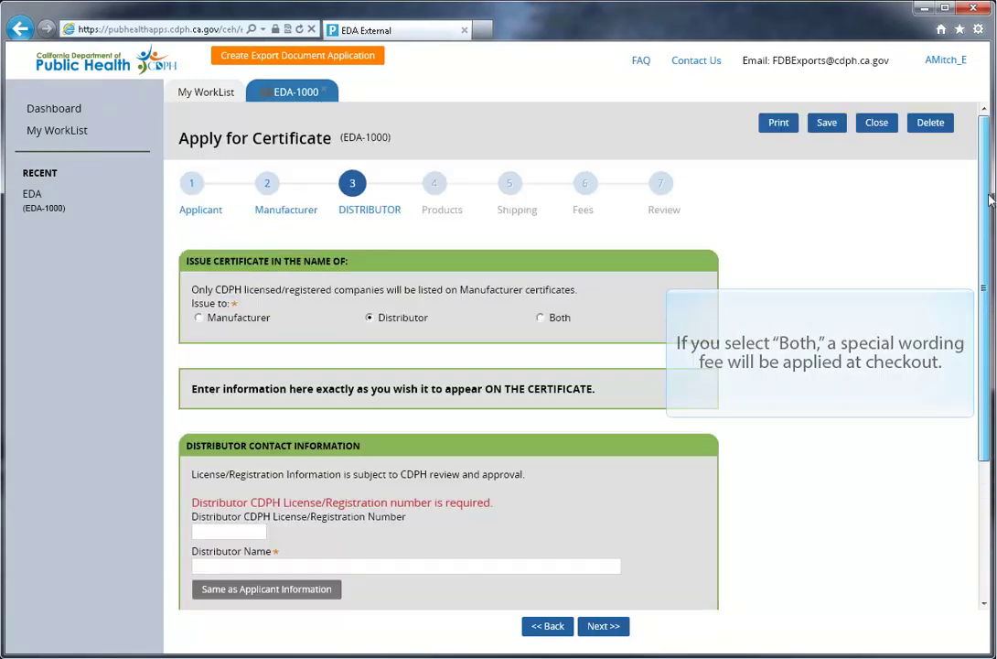
{"action": "left_click", "coordinate": [540, 318]}
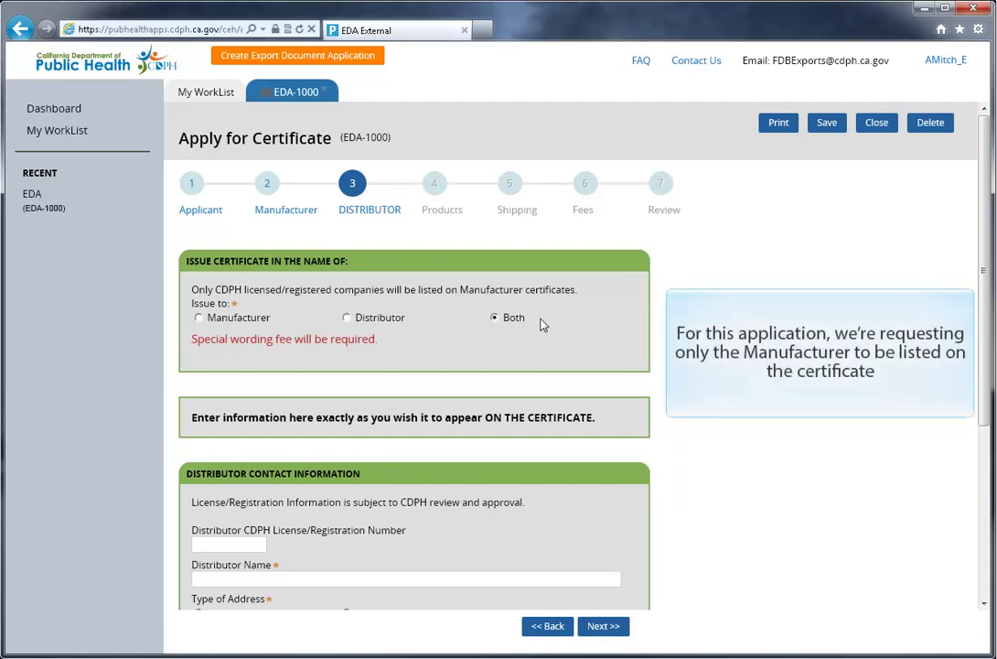
{"action": "left_click", "coordinate": [199, 319]}
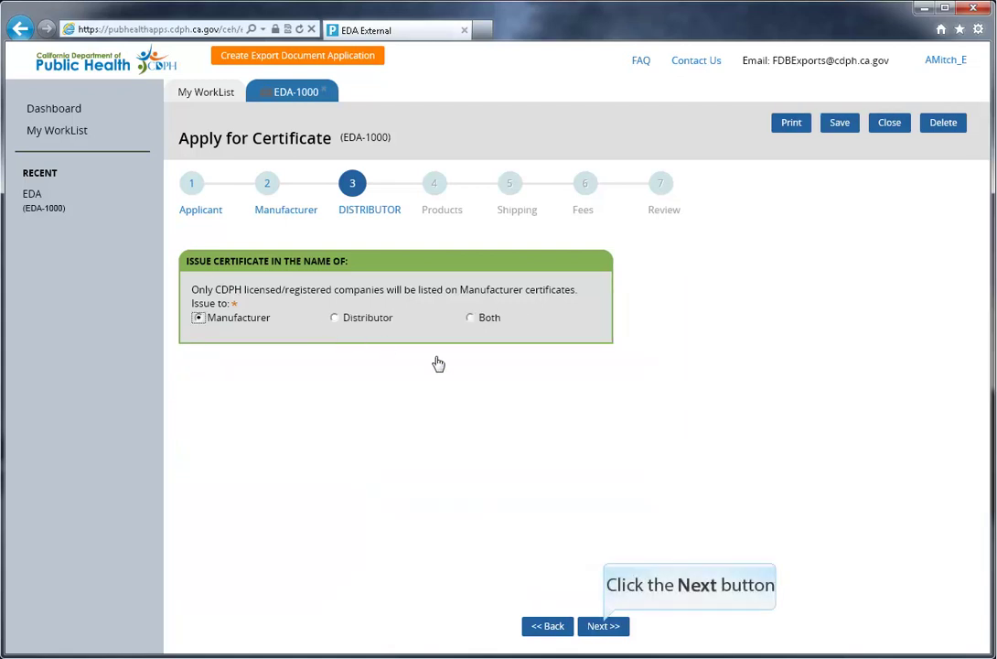
Step: Set the product type to Food and leave CSV upload off for manual entry
{"action": "left_click", "coordinate": [603, 628]}
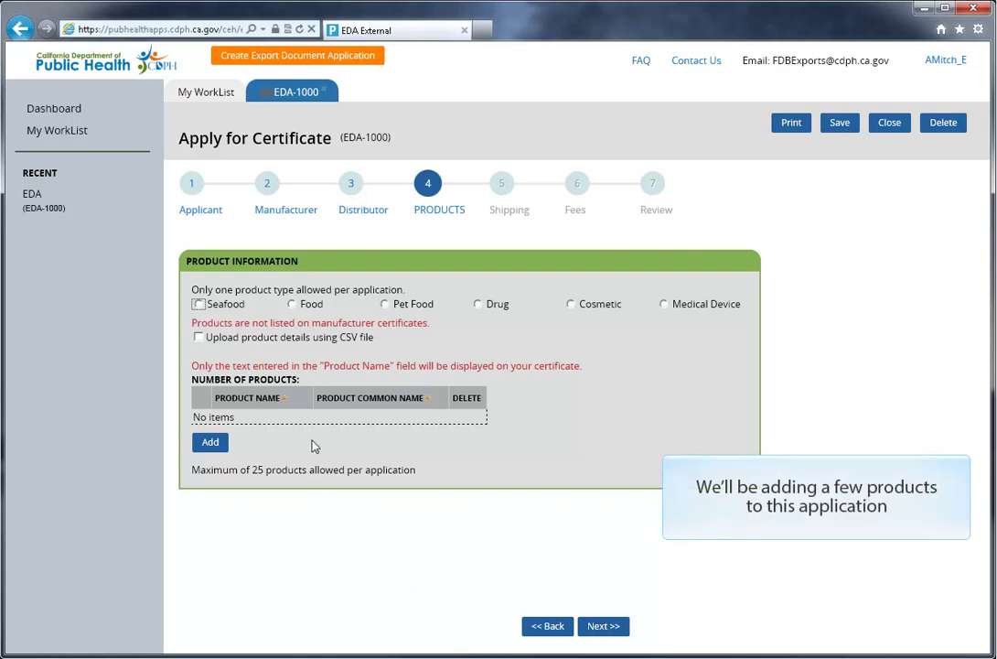
{"action": "left_click", "coordinate": [292, 306]}
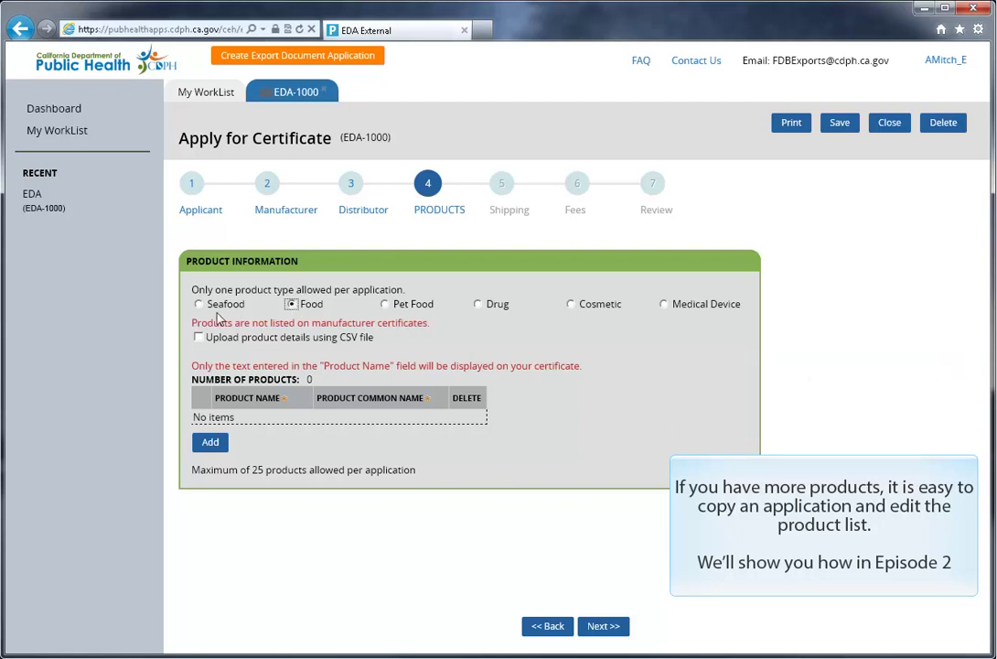
{"action": "left_click", "coordinate": [199, 337]}
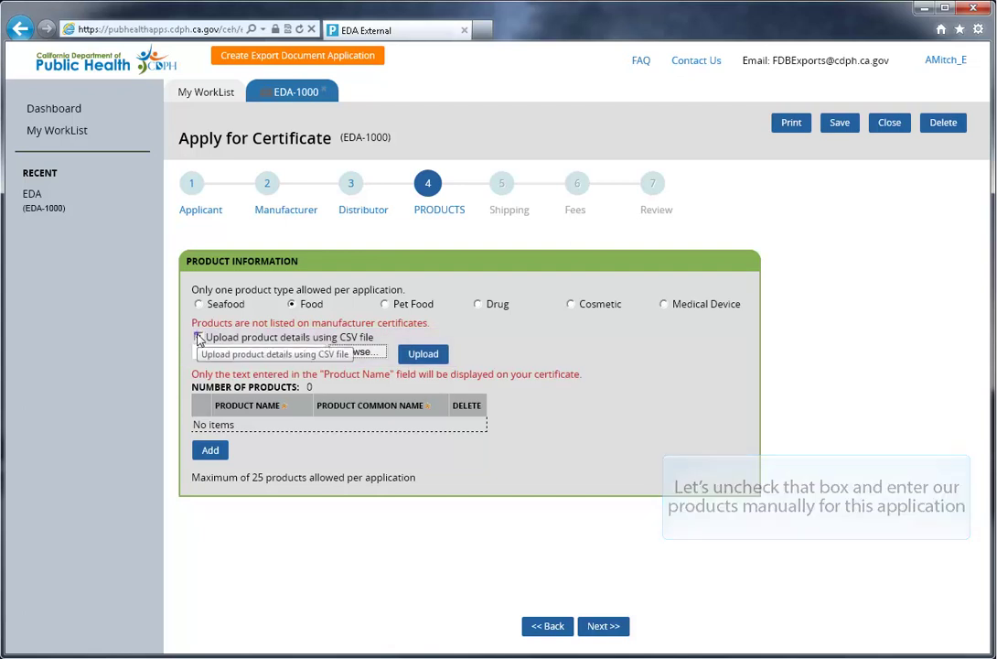
{"action": "left_click", "coordinate": [198, 337]}
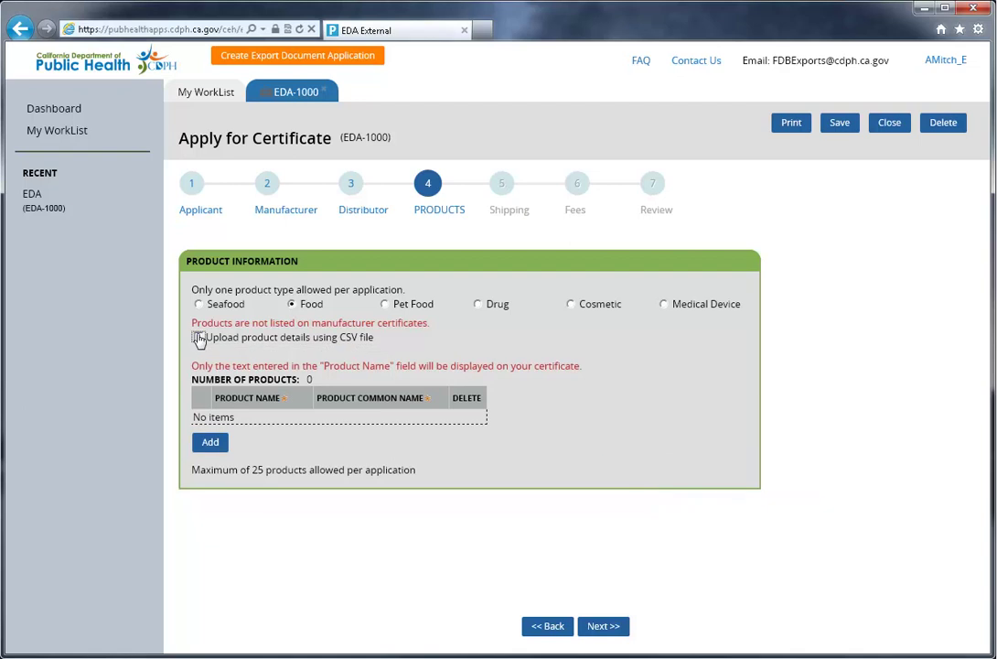
Step: Add Bob's Burger (Burger), Bob's Fries (French Fries) and Bob's Shake (Milkshake)
{"action": "left_click", "coordinate": [211, 443]}
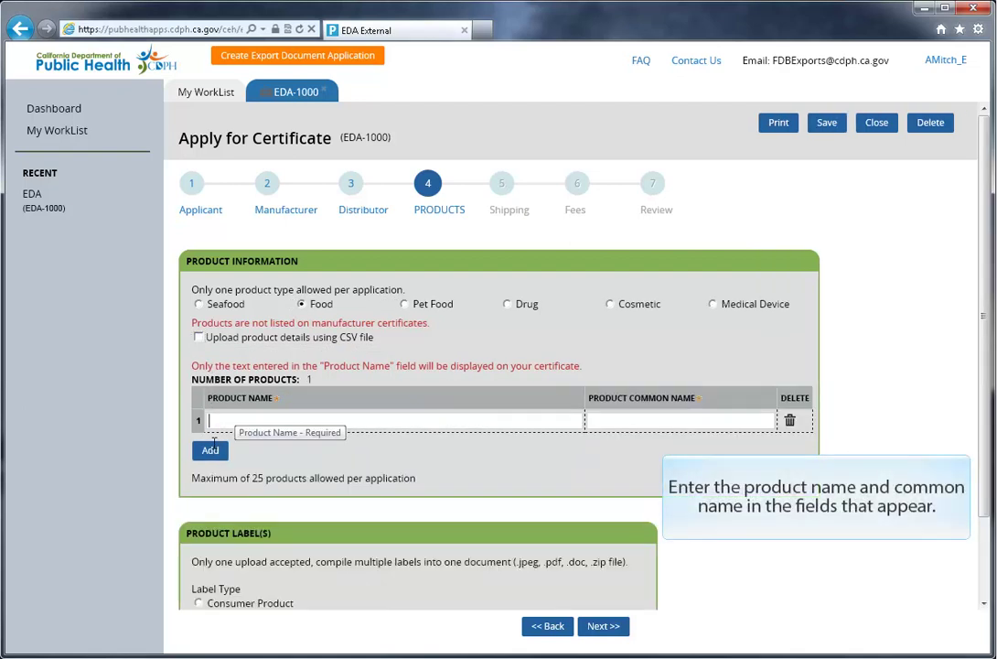
{"action": "type", "text": "Bob's Bu"}
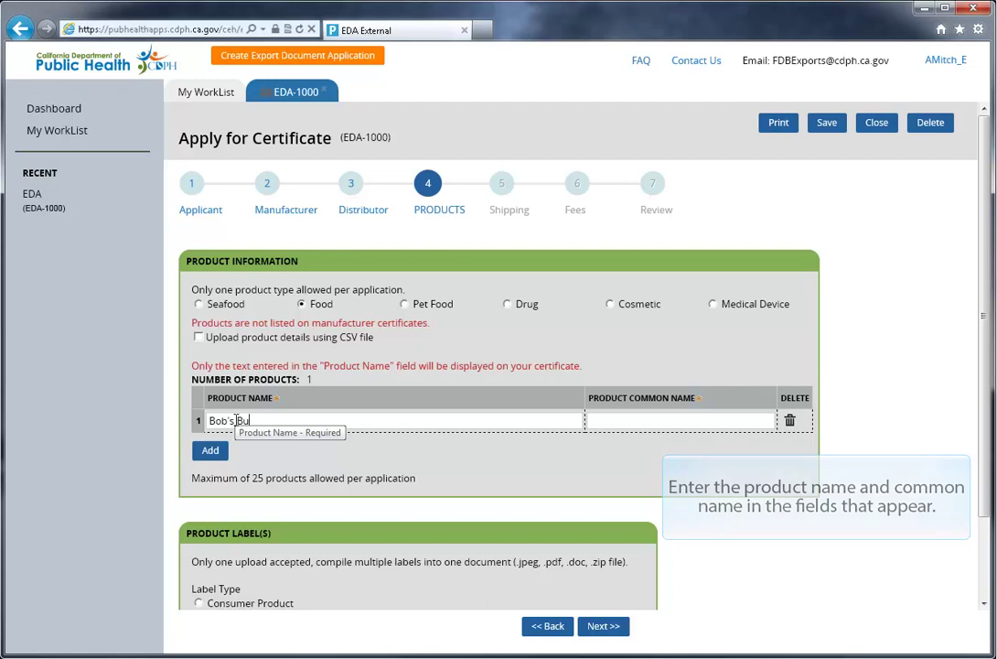
{"action": "type", "text": "rger"}
{"action": "left_click", "coordinate": [604, 420]}
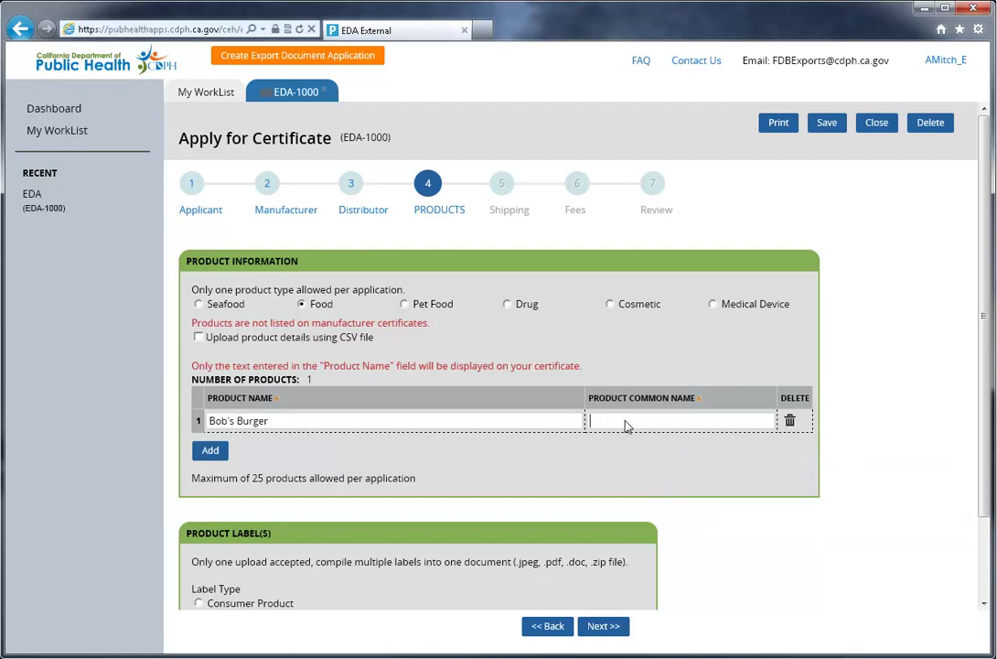
{"action": "type", "text": "Burger"}
{"action": "left_click", "coordinate": [211, 452]}
{"action": "type", "text": "Bob's Fries"}
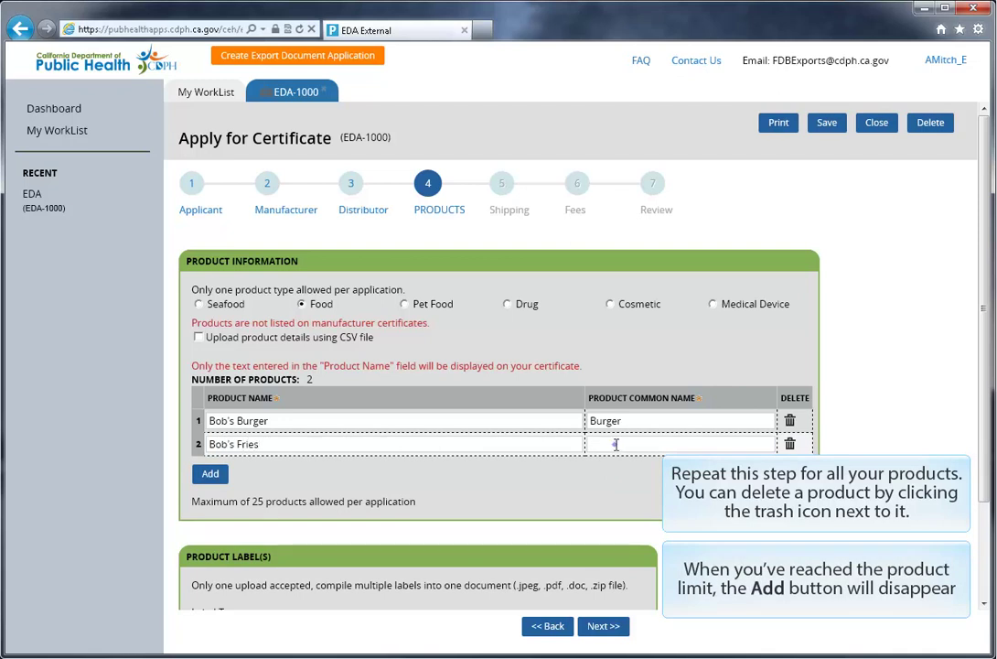
{"action": "left_click", "coordinate": [615, 443]}
{"action": "type", "text": "French F"}
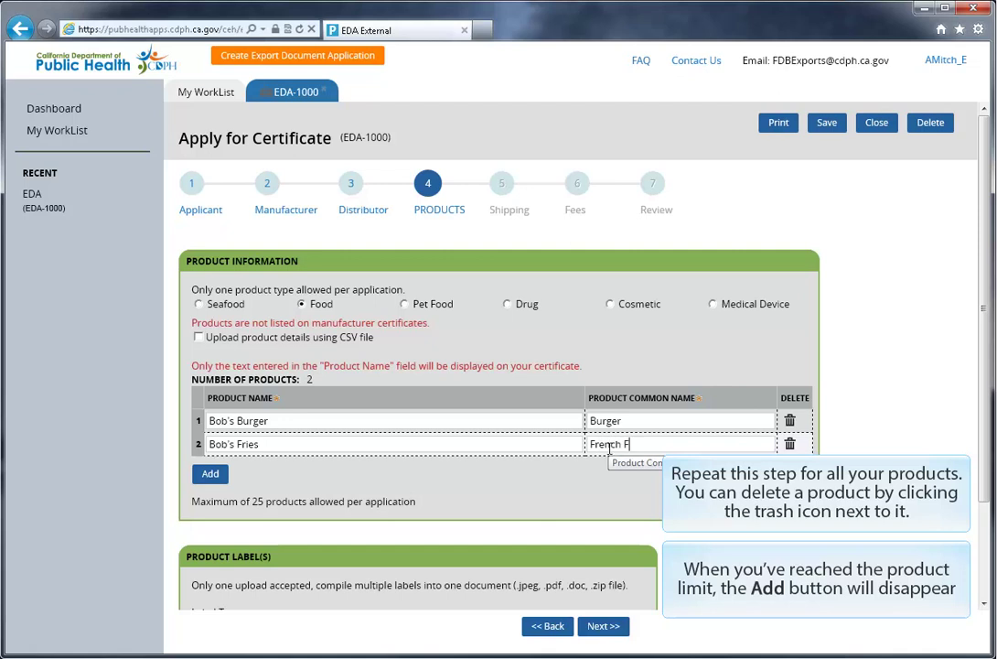
{"action": "type", "text": "ries"}
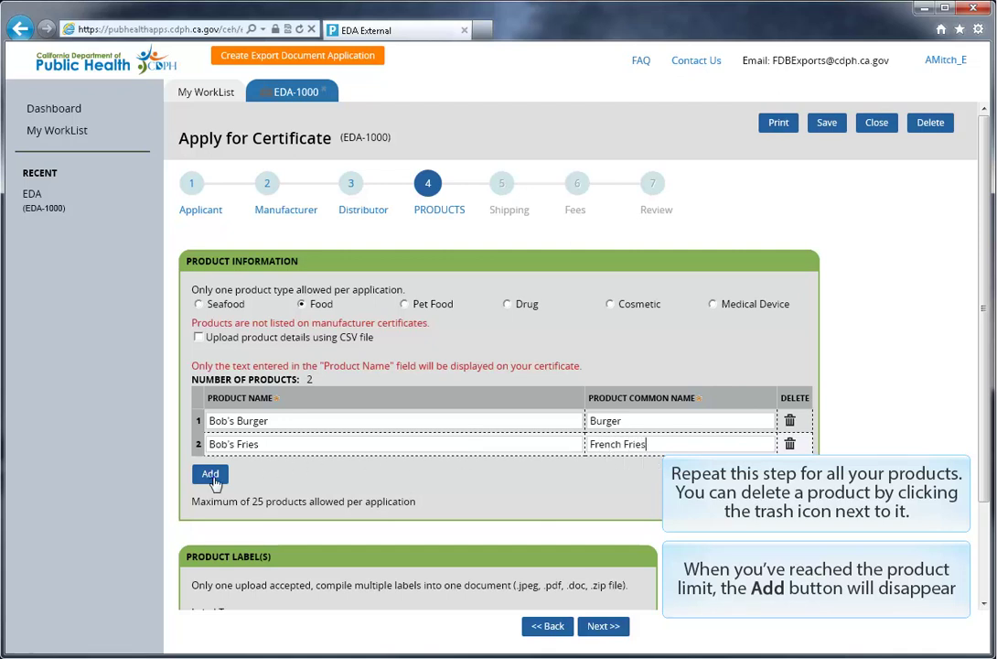
{"action": "left_click", "coordinate": [212, 475]}
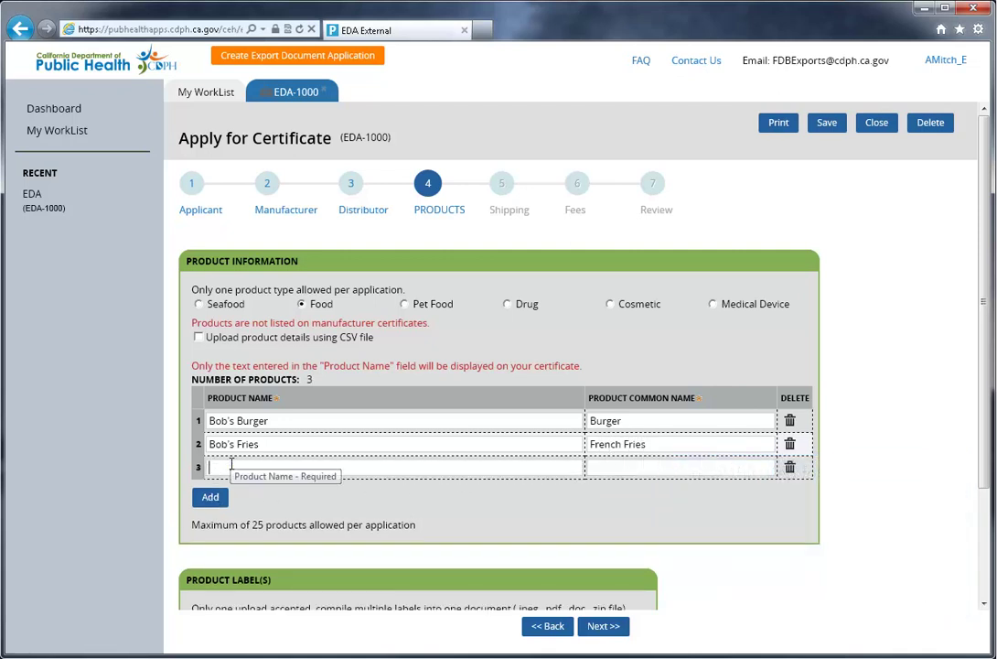
{"action": "type", "text": "Bob's Shake"}
{"action": "left_click", "coordinate": [647, 466]}
{"action": "type", "text": "M"}
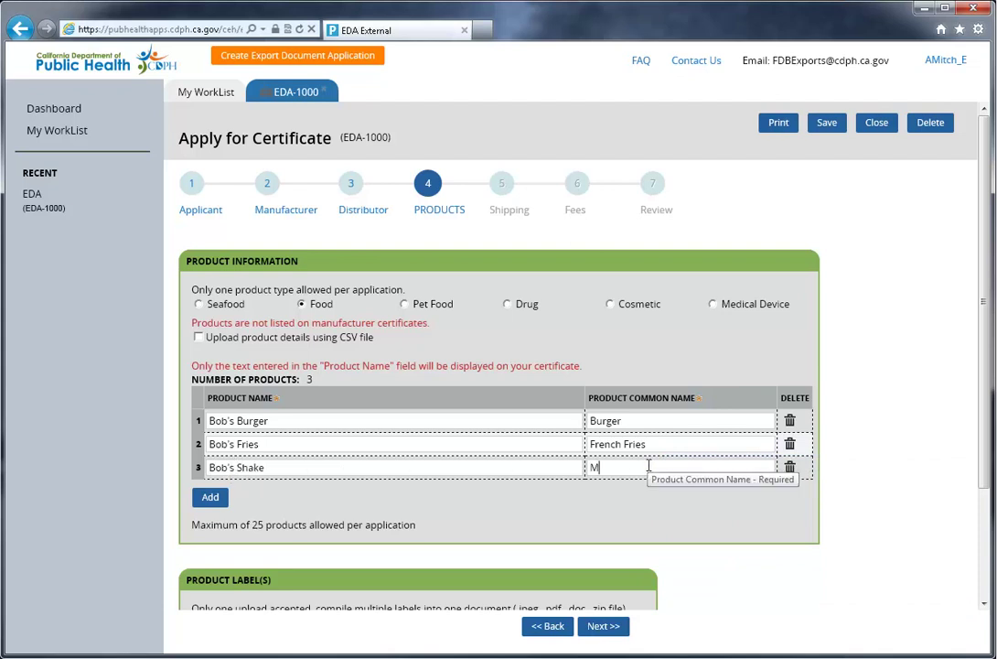
{"action": "type", "text": "ilkshake"}
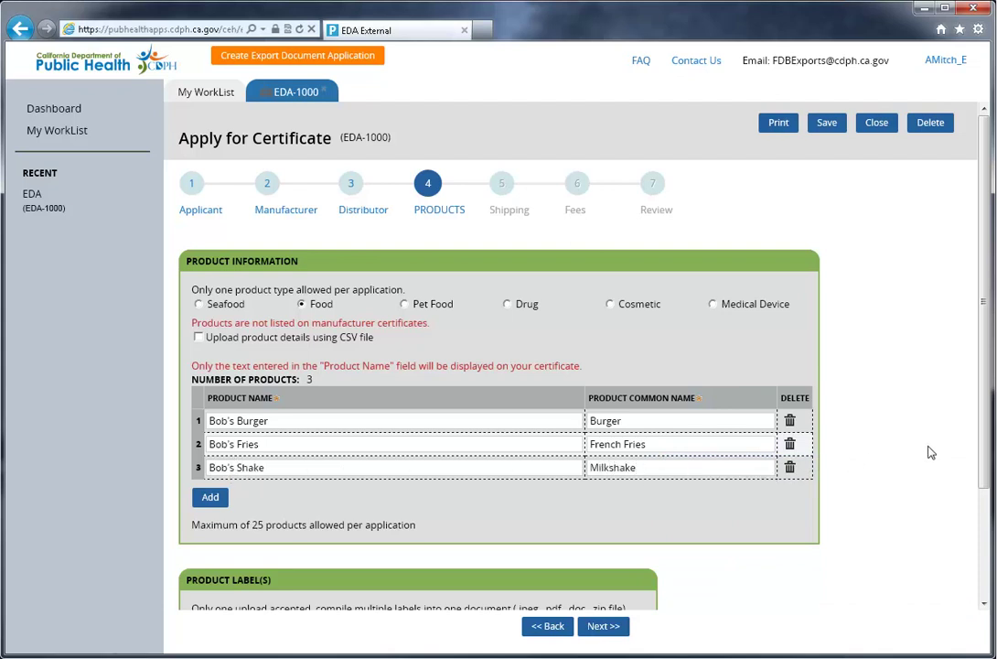
Step: Upload product labels.zip as a Consumer Product label
{"action": "left_click_drag", "start_coordinate": [989, 407], "coordinate": [979, 567]}
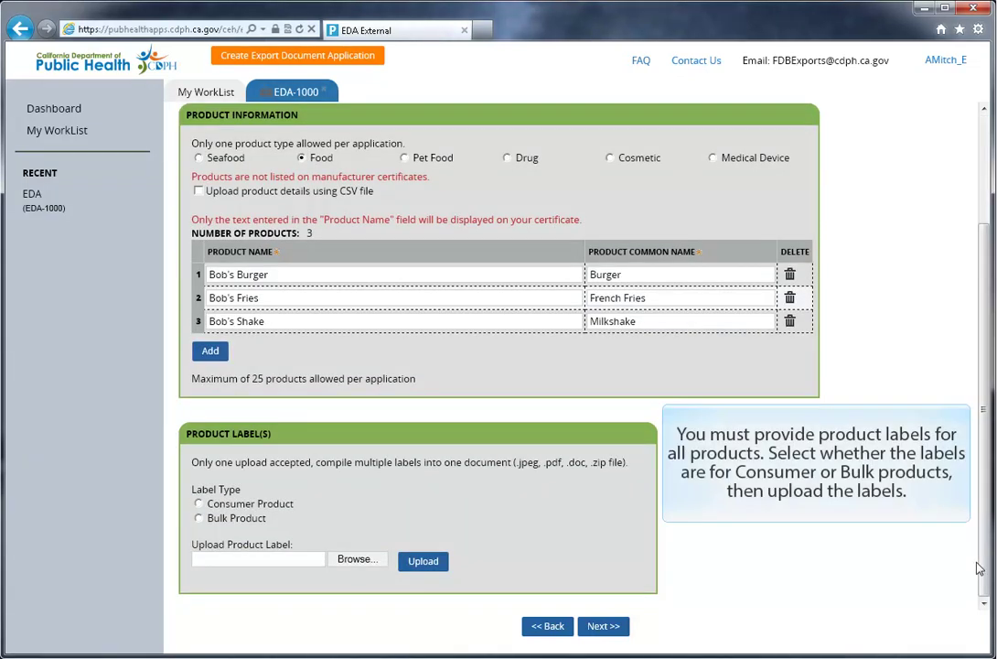
{"action": "left_click", "coordinate": [198, 504]}
{"action": "left_click", "coordinate": [356, 559]}
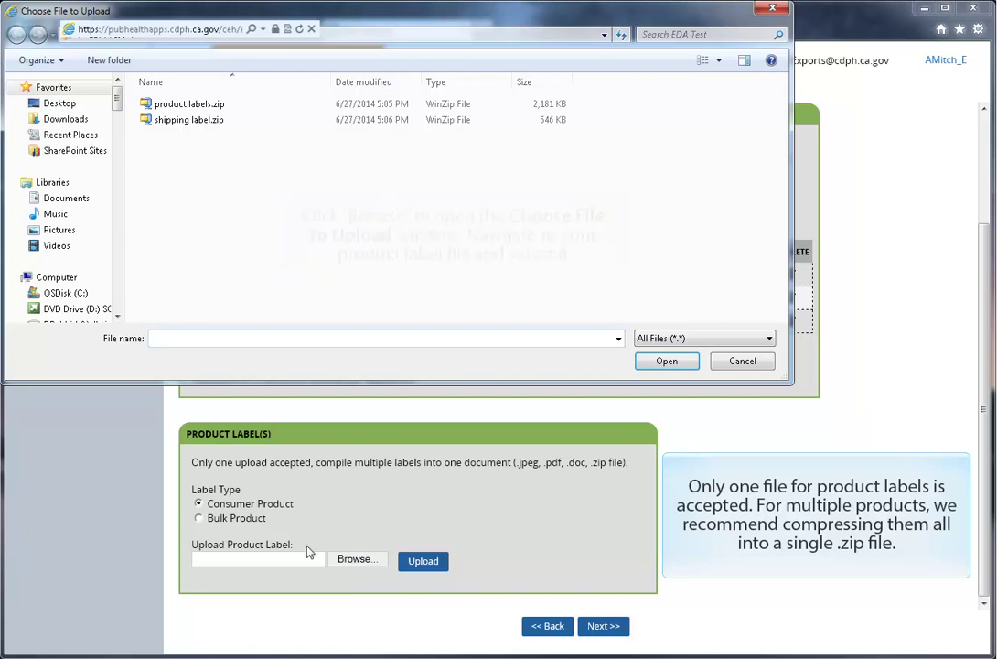
{"action": "double_click", "coordinate": [186, 105]}
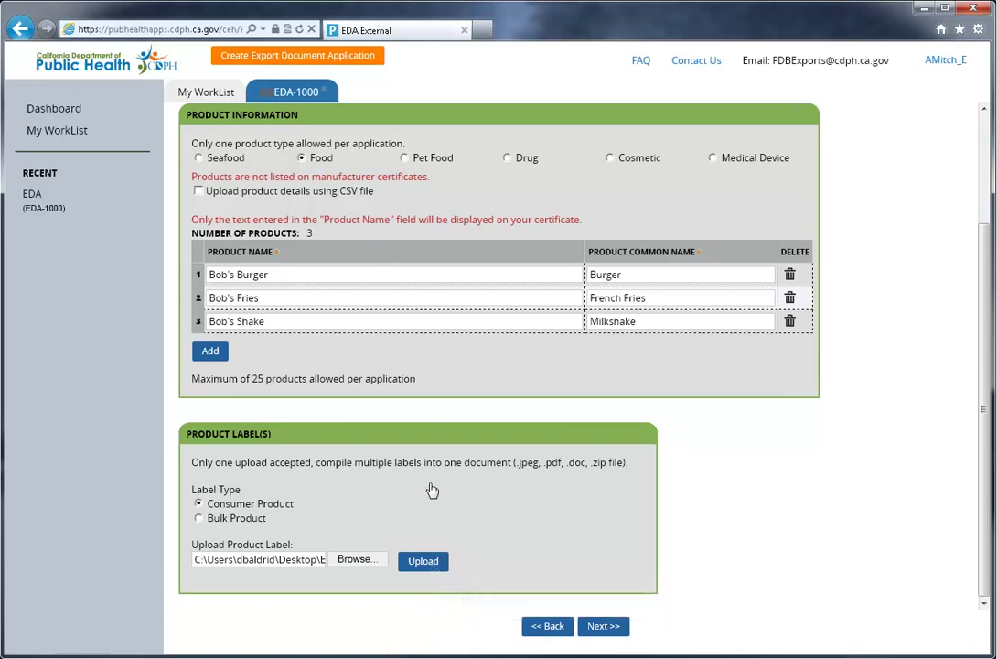
{"action": "left_click", "coordinate": [424, 561]}
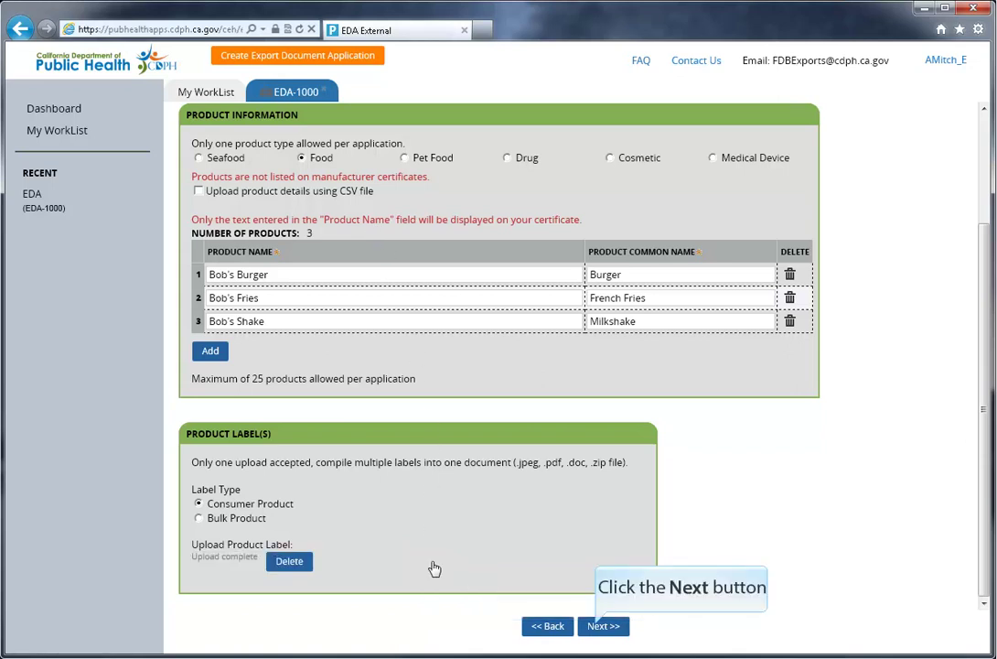
Step: Upload shipping label.zip as the prepaid UPS return shipping label
{"action": "left_click", "coordinate": [597, 628]}
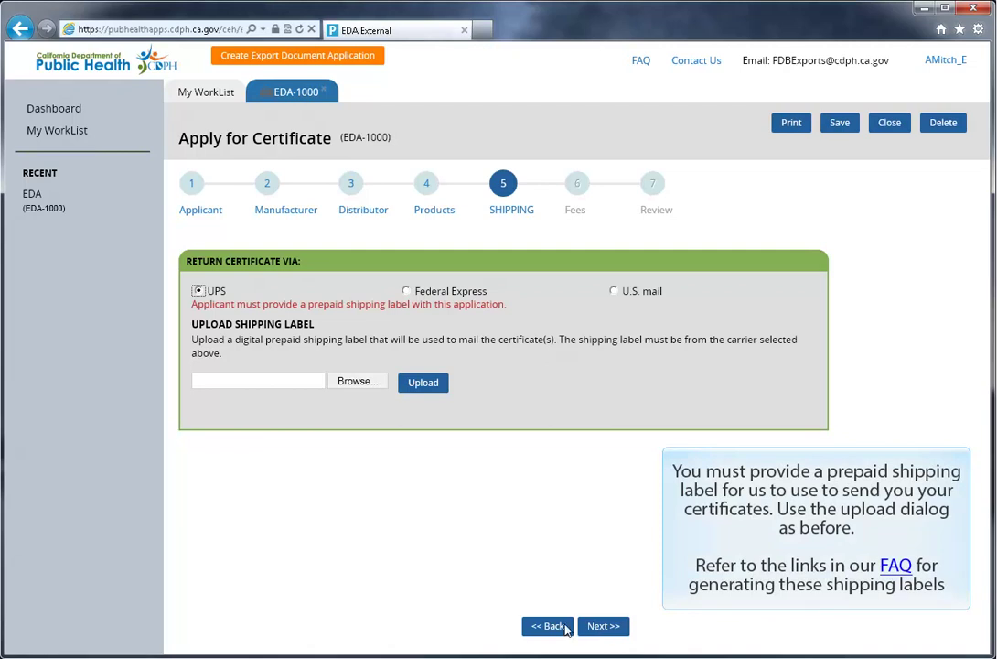
{"action": "left_click", "coordinate": [357, 386]}
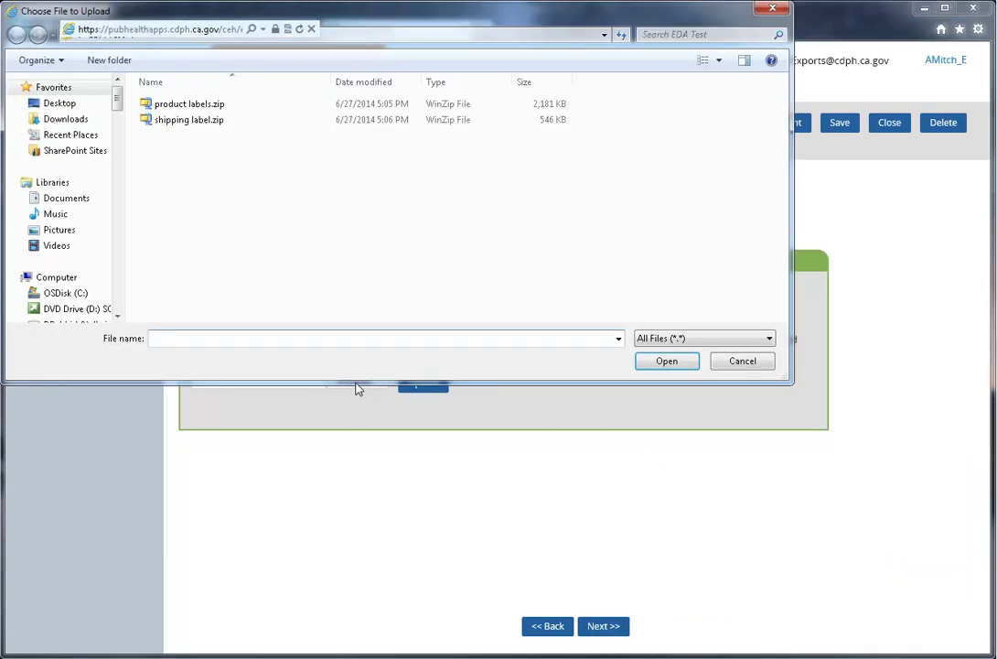
{"action": "double_click", "coordinate": [170, 120]}
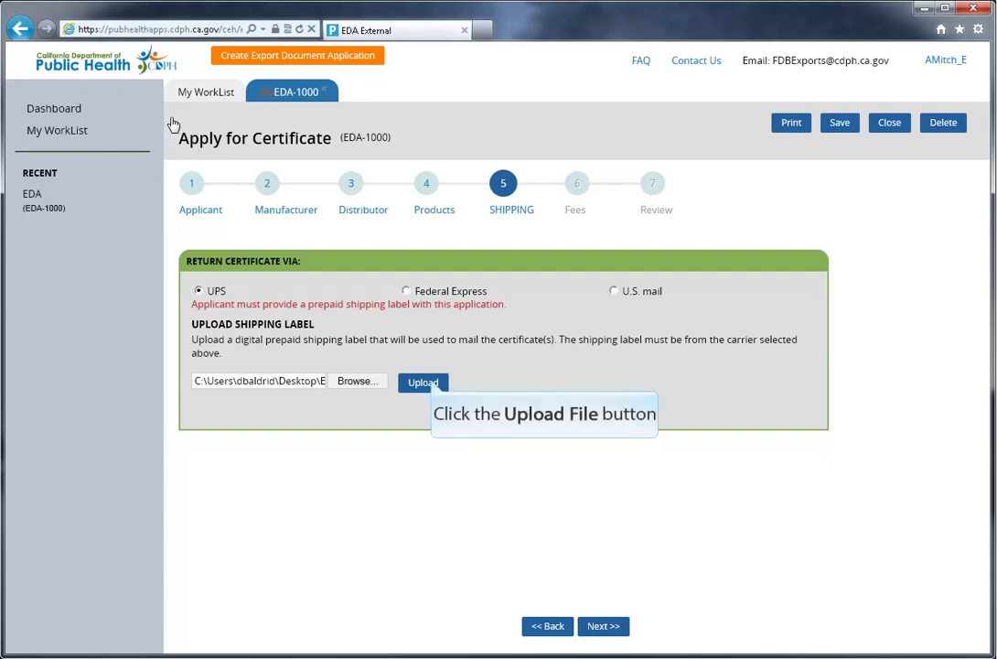
{"action": "left_click", "coordinate": [432, 384]}
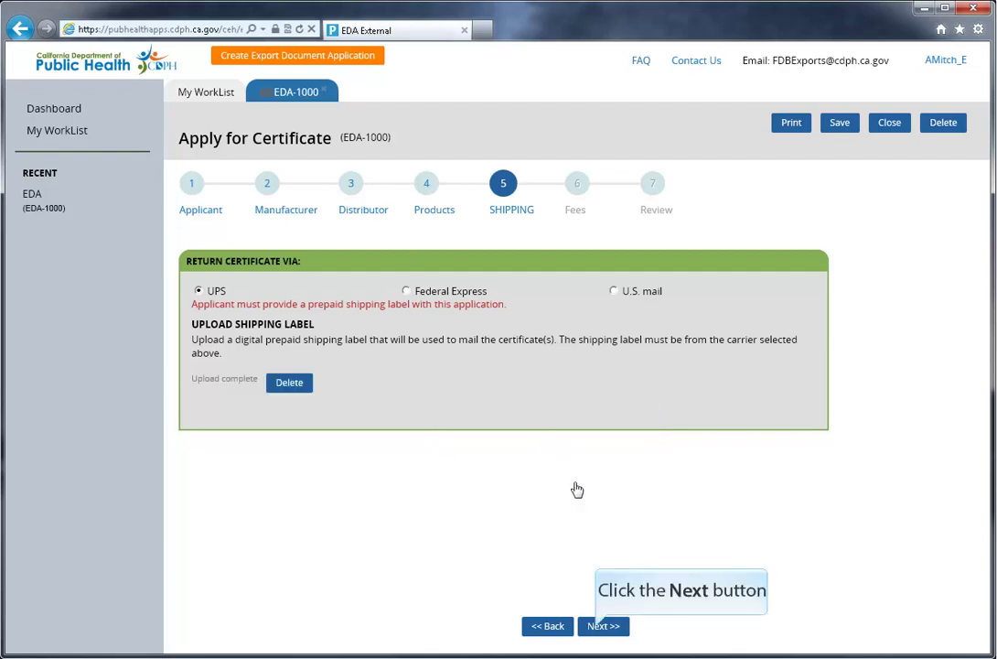
Step: Go to the Fees step and widen the window to show the $100.00 fee calculation
{"action": "left_click", "coordinate": [599, 627]}
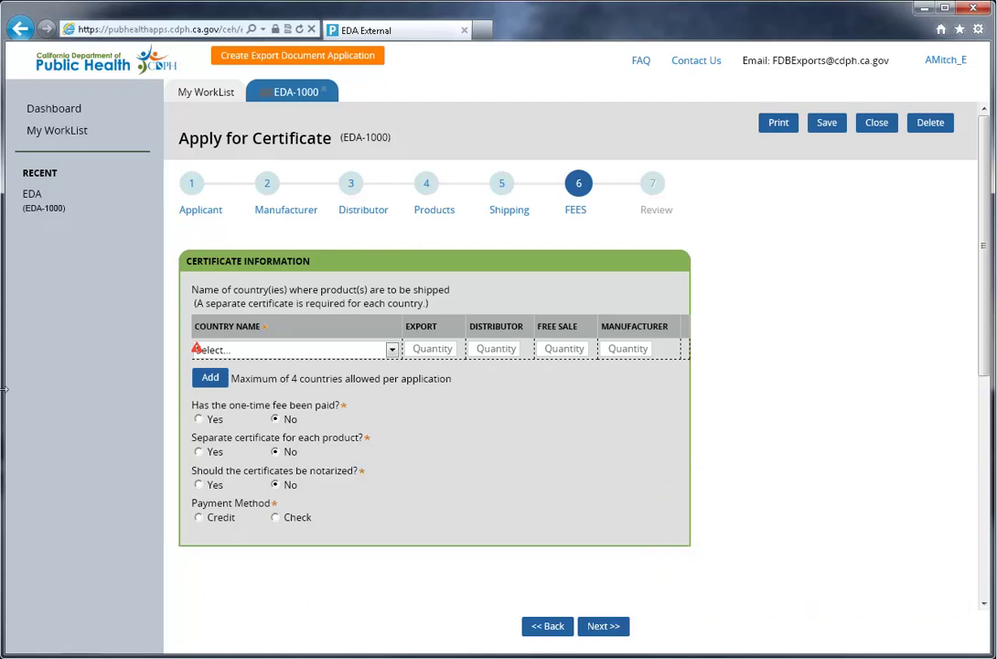
{"action": "left_click_drag", "start_coordinate": [4, 369], "coordinate": [0, 369]}
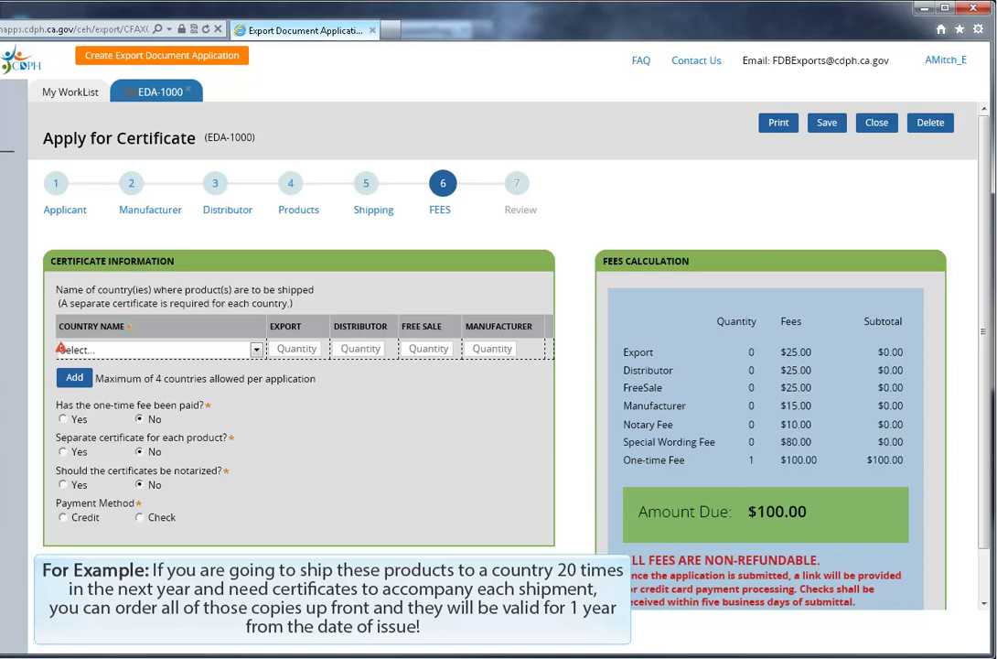
Step: Select Argentina with 1 Export certificate, bringing the amount due to $125.00
{"action": "left_click", "coordinate": [257, 350]}
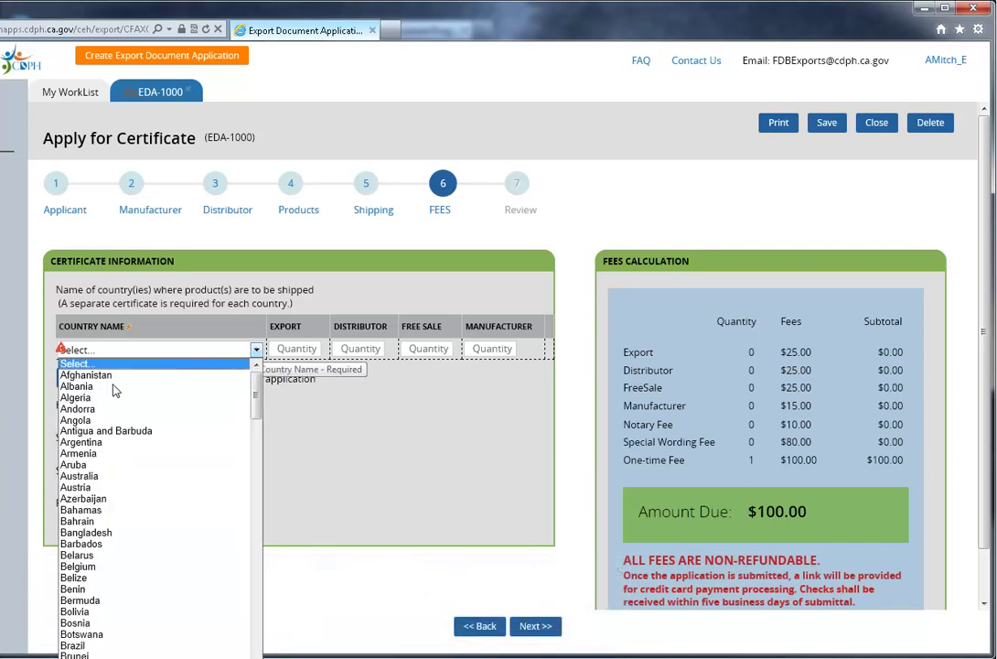
{"action": "left_click", "coordinate": [80, 442]}
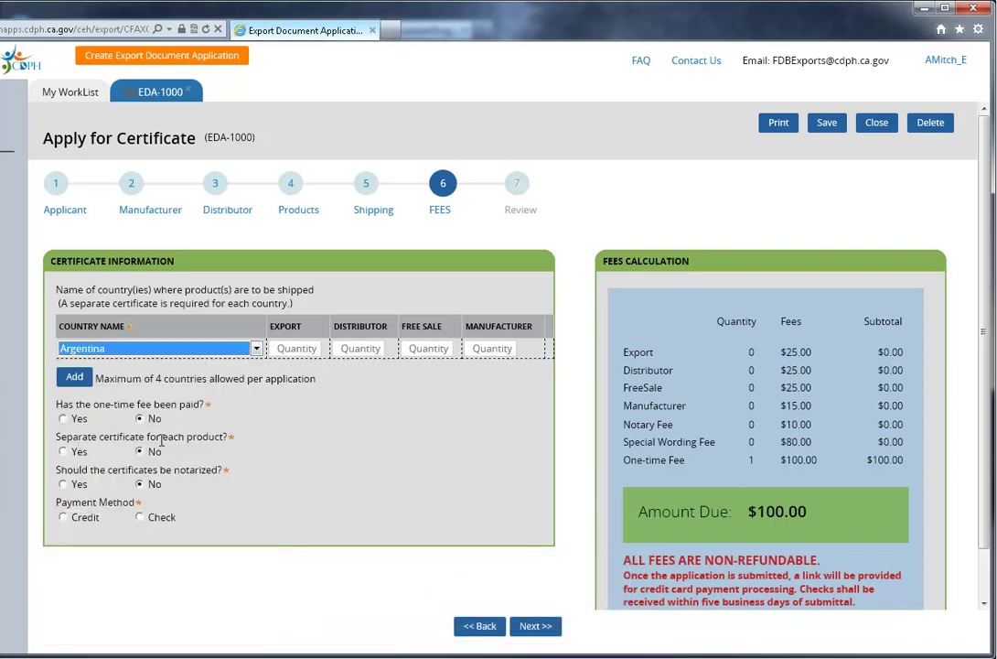
{"action": "left_click", "coordinate": [306, 349]}
{"action": "type", "text": "1"}
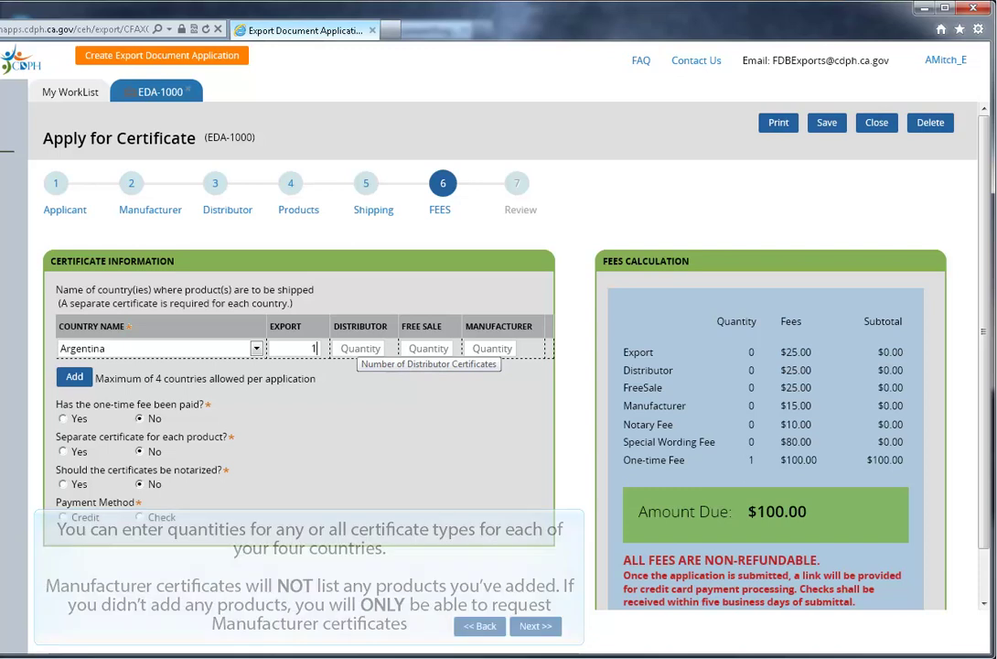
{"action": "key", "text": "Tab"}
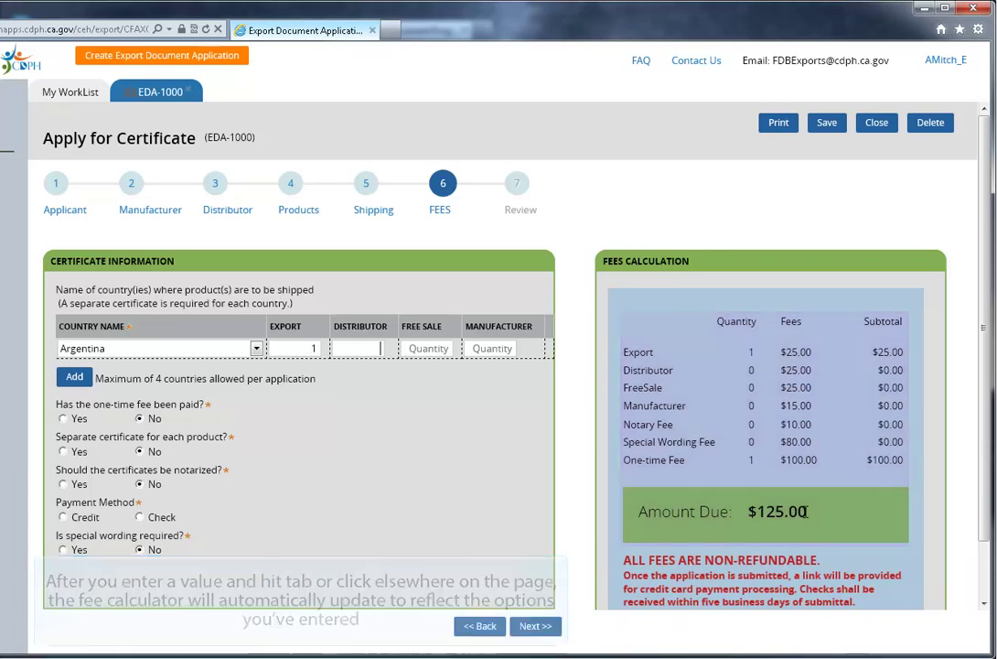
Step: Add Belize with 1 Free Sale and 1 Manufacturer certificate
{"action": "left_click", "coordinate": [79, 378]}
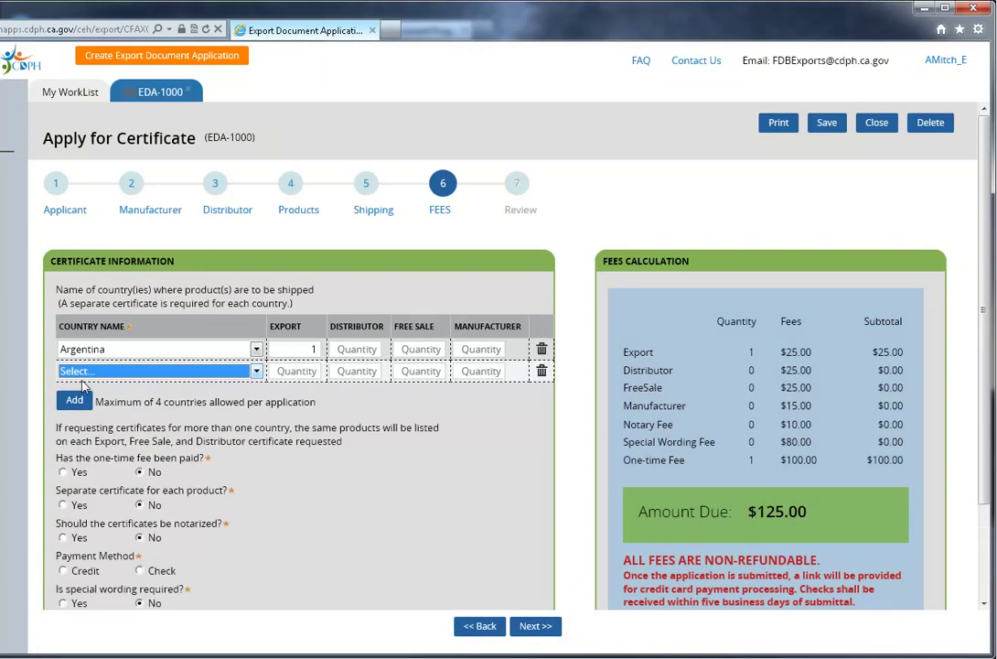
{"action": "left_click", "coordinate": [258, 372]}
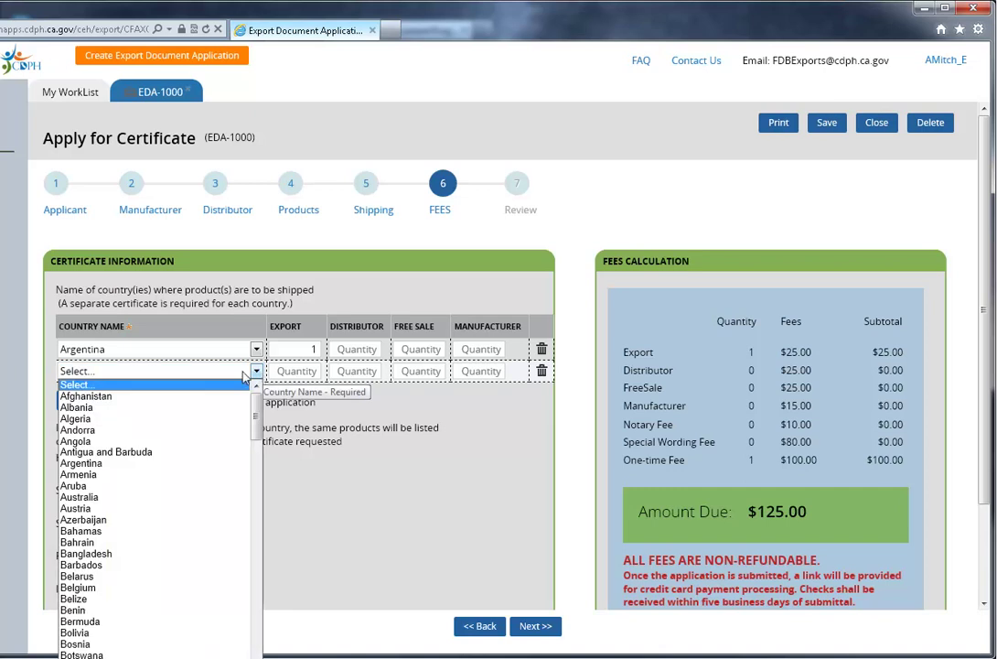
{"action": "left_click", "coordinate": [73, 600]}
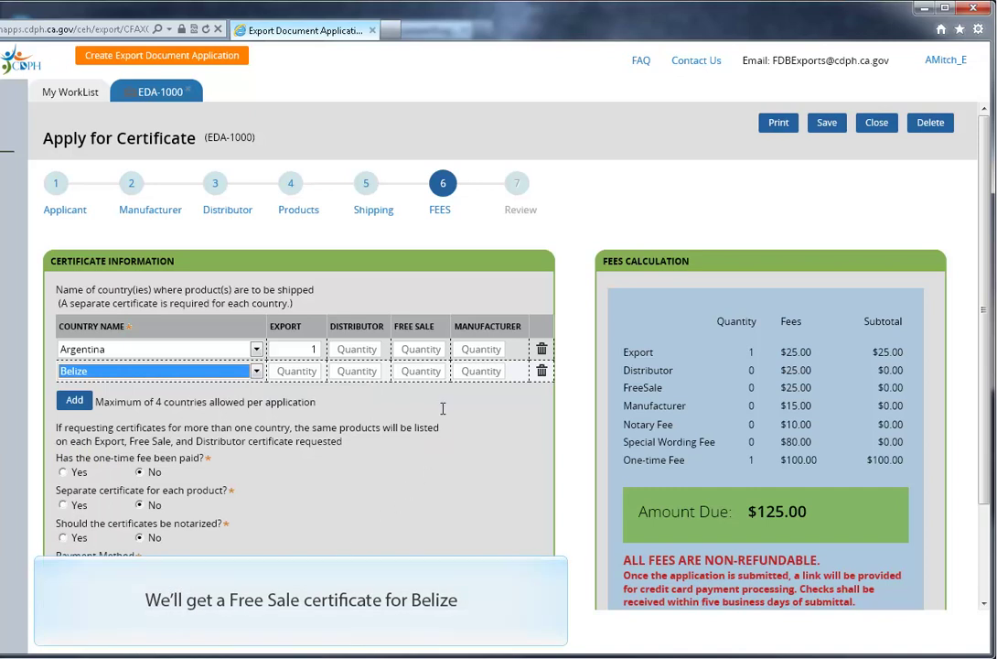
{"action": "left_click", "coordinate": [445, 370]}
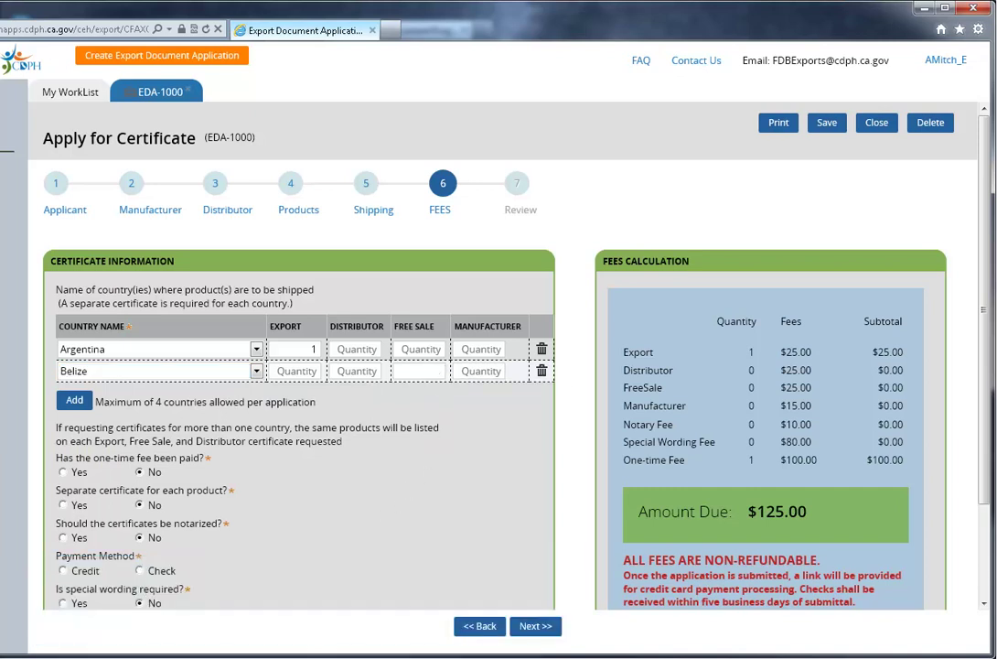
{"action": "type", "text": "1"}
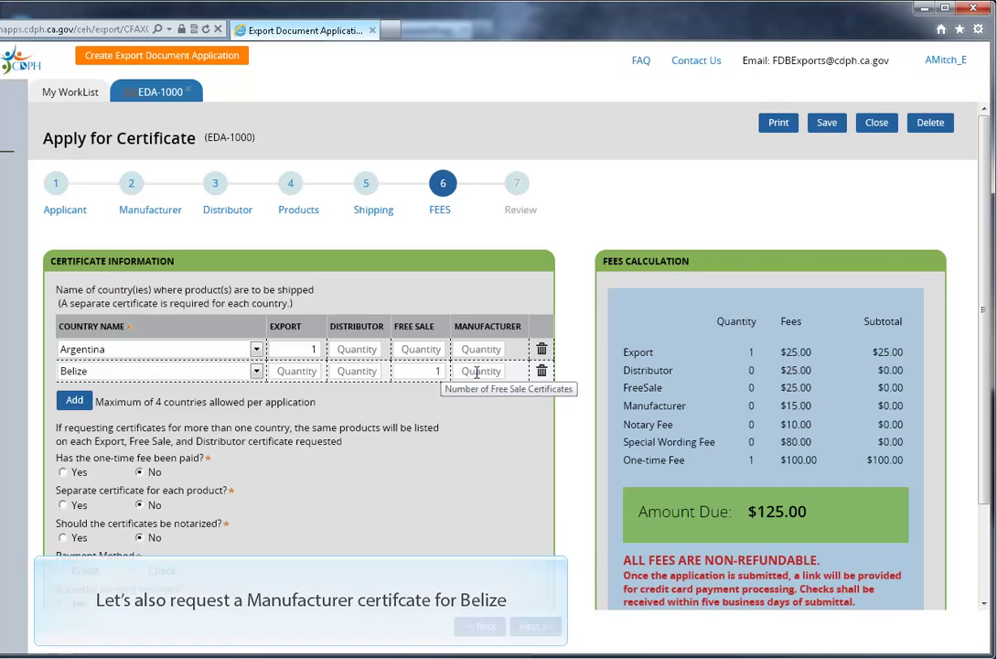
{"action": "left_click", "coordinate": [476, 371]}
{"action": "type", "text": "1"}
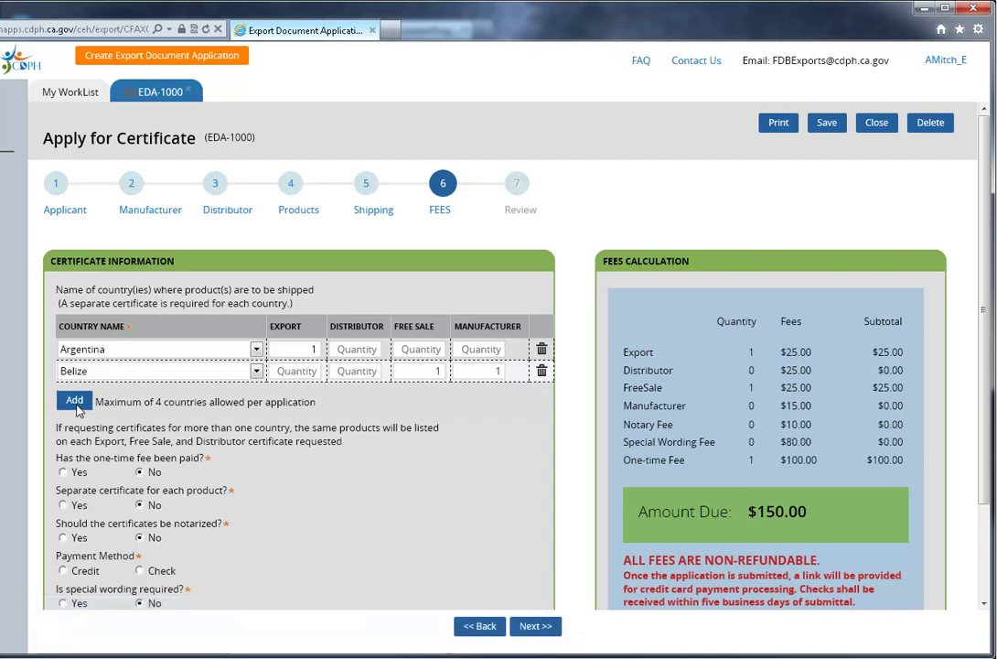
Step: Add Bolivia and Brazil with 1 Export certificate each, then delete the Bolivia row
{"action": "left_click", "coordinate": [256, 393]}
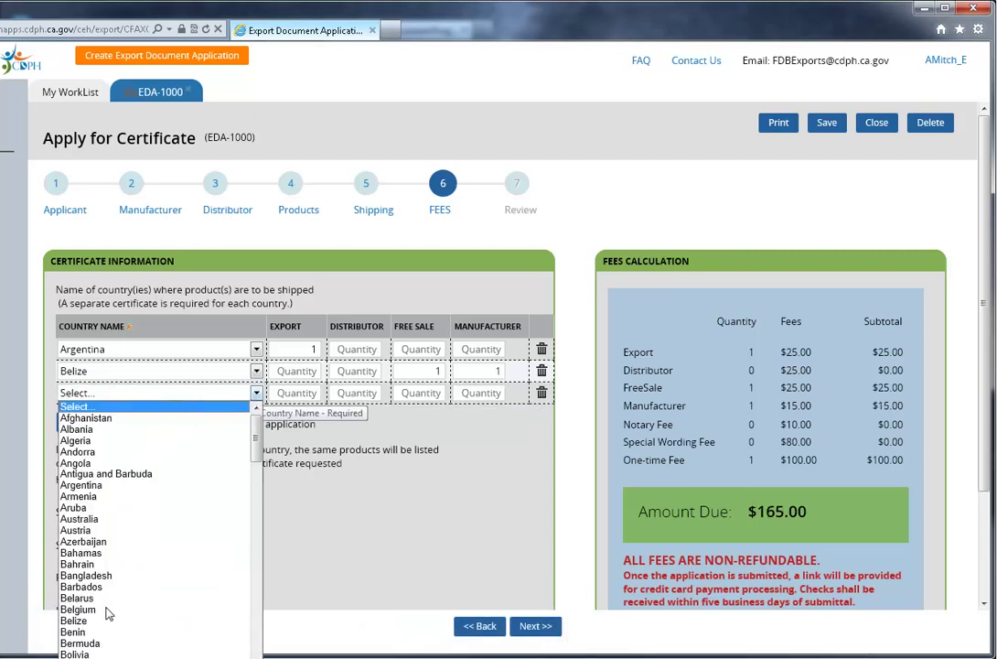
{"action": "left_click", "coordinate": [106, 654]}
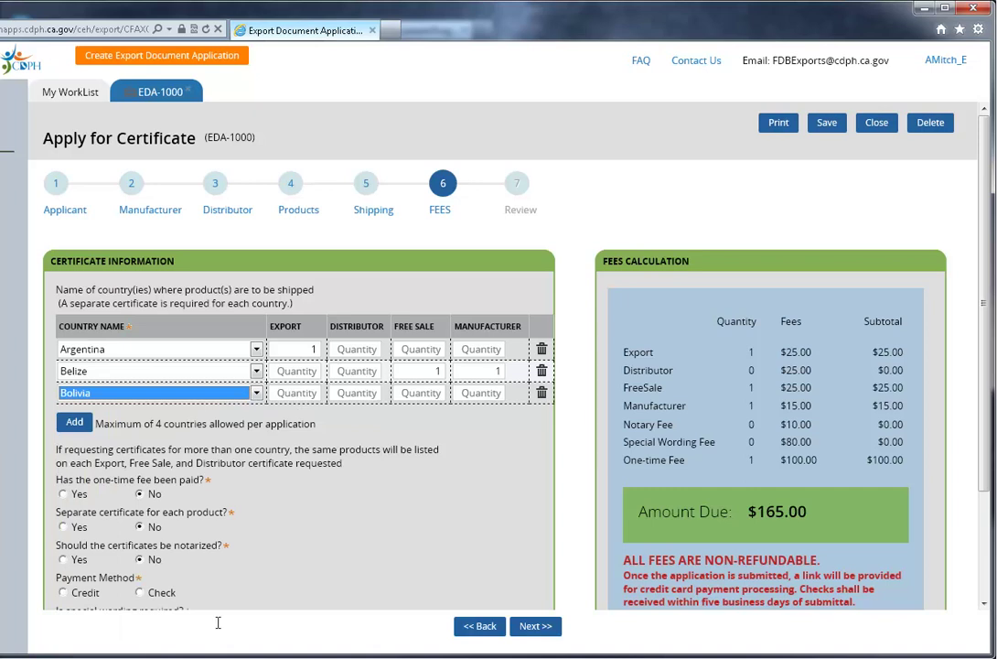
{"action": "left_click", "coordinate": [310, 393]}
{"action": "type", "text": "1"}
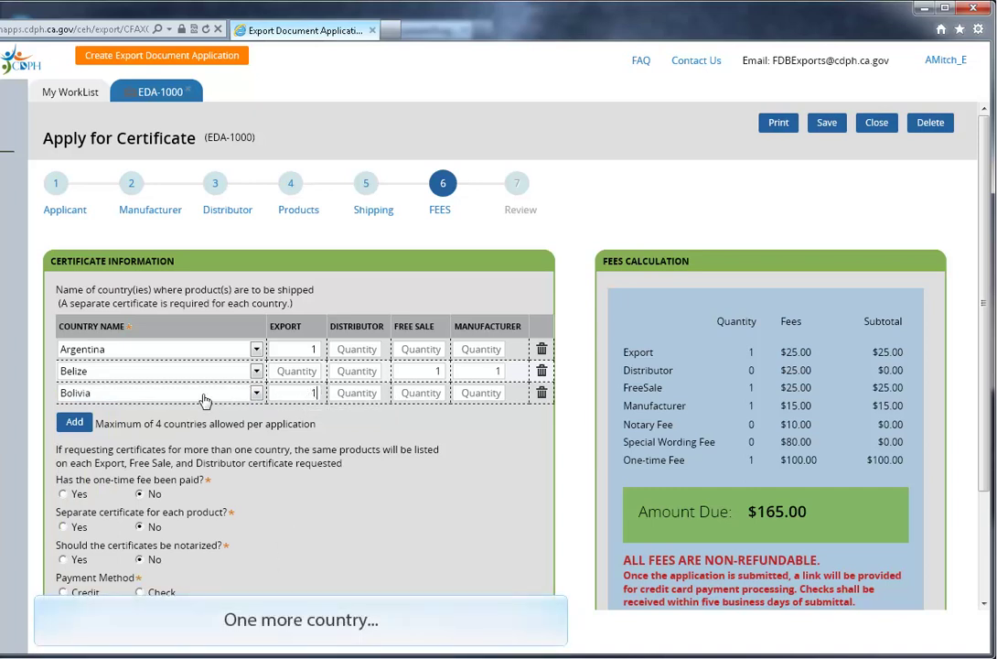
{"action": "left_click", "coordinate": [92, 423]}
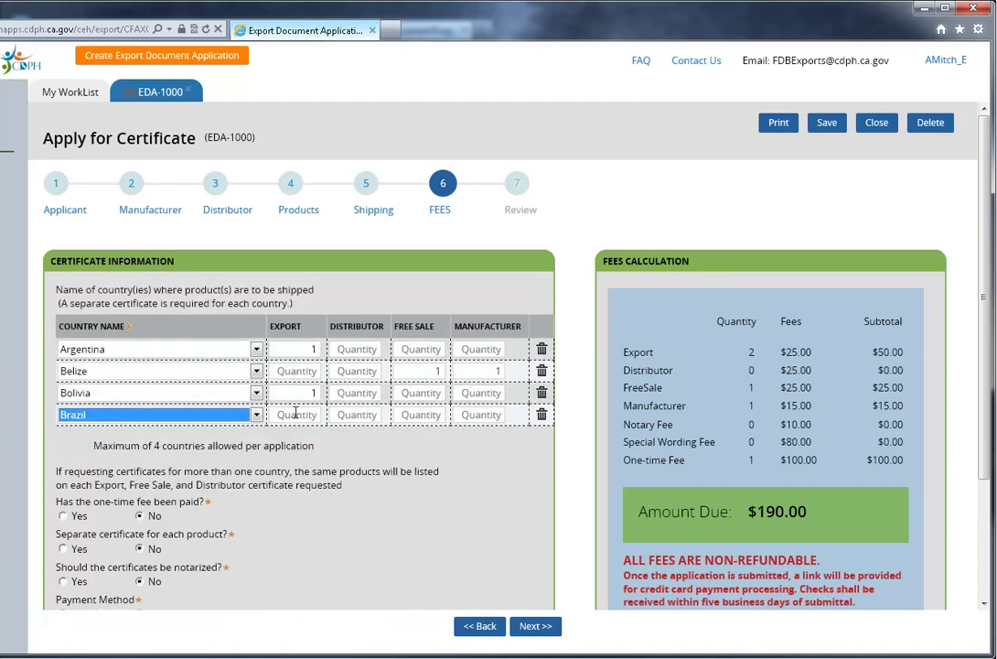
{"action": "left_click", "coordinate": [309, 415]}
{"action": "type", "text": "1"}
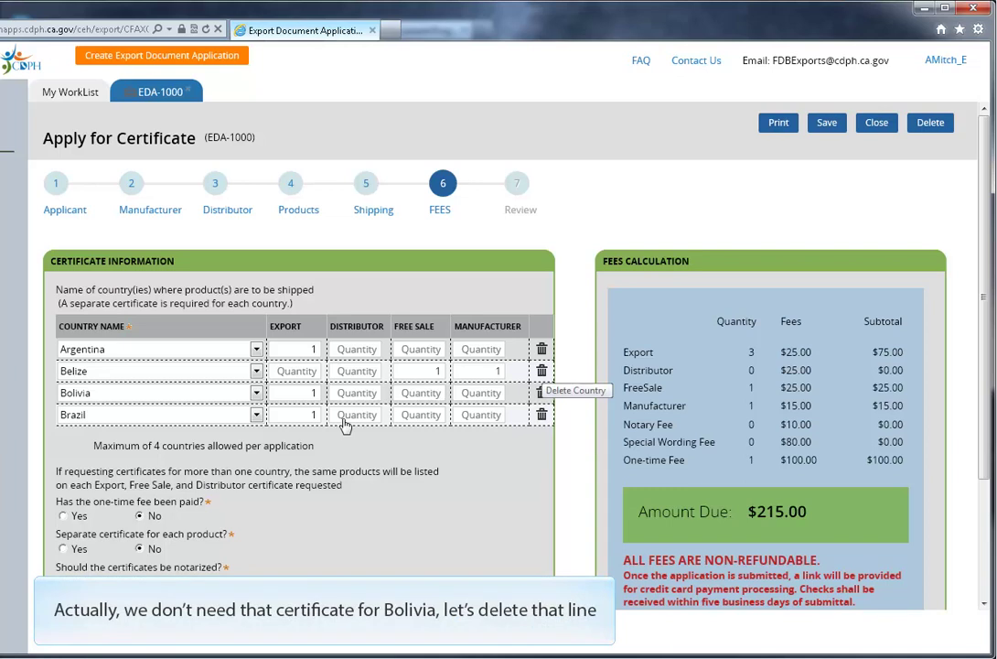
{"action": "left_click", "coordinate": [542, 394]}
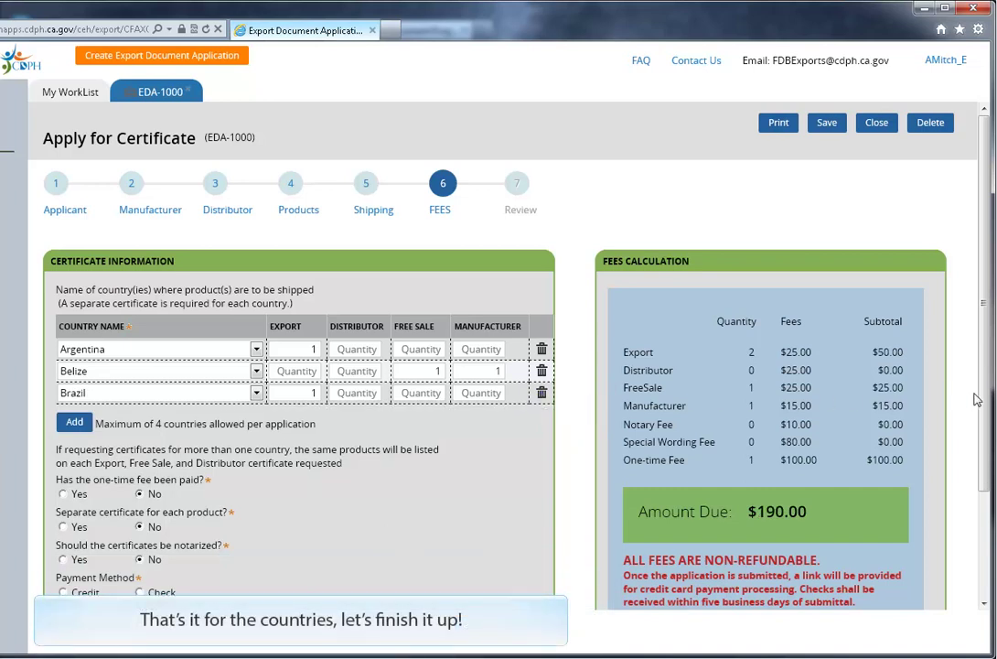
Step: Mark the one-time fee as already paid, with payment date 6/1/2014
{"action": "left_click_drag", "start_coordinate": [987, 400], "coordinate": [978, 485]}
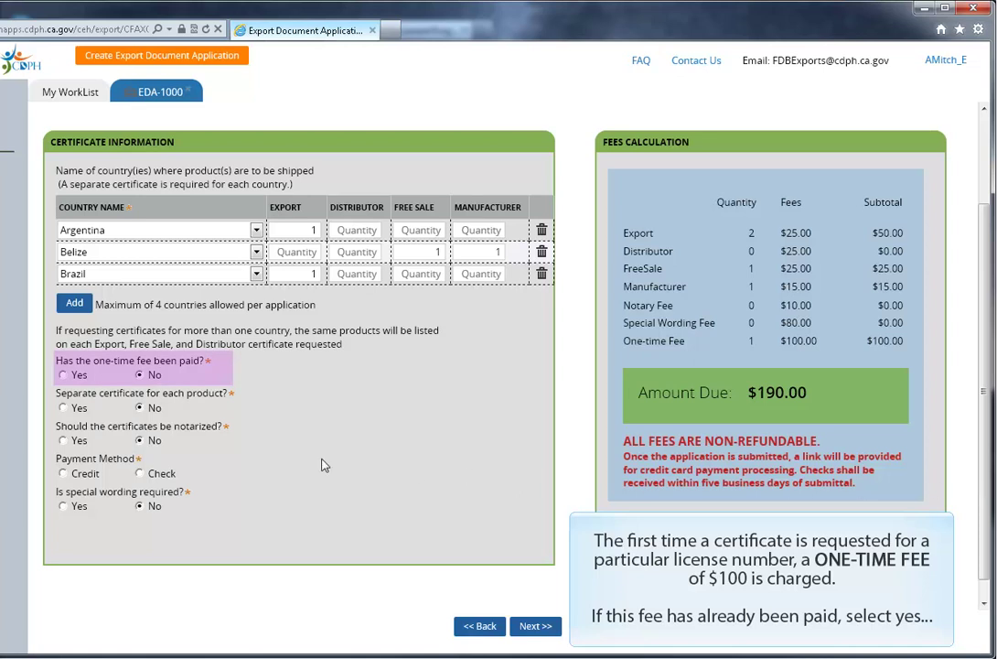
{"action": "left_click", "coordinate": [63, 375]}
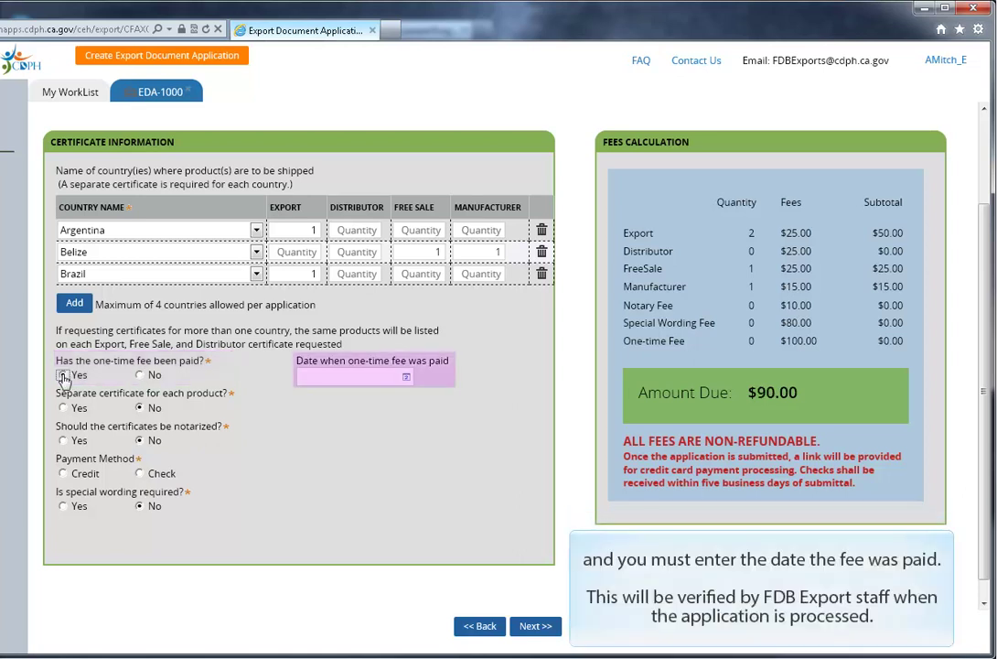
{"action": "left_click", "coordinate": [408, 380]}
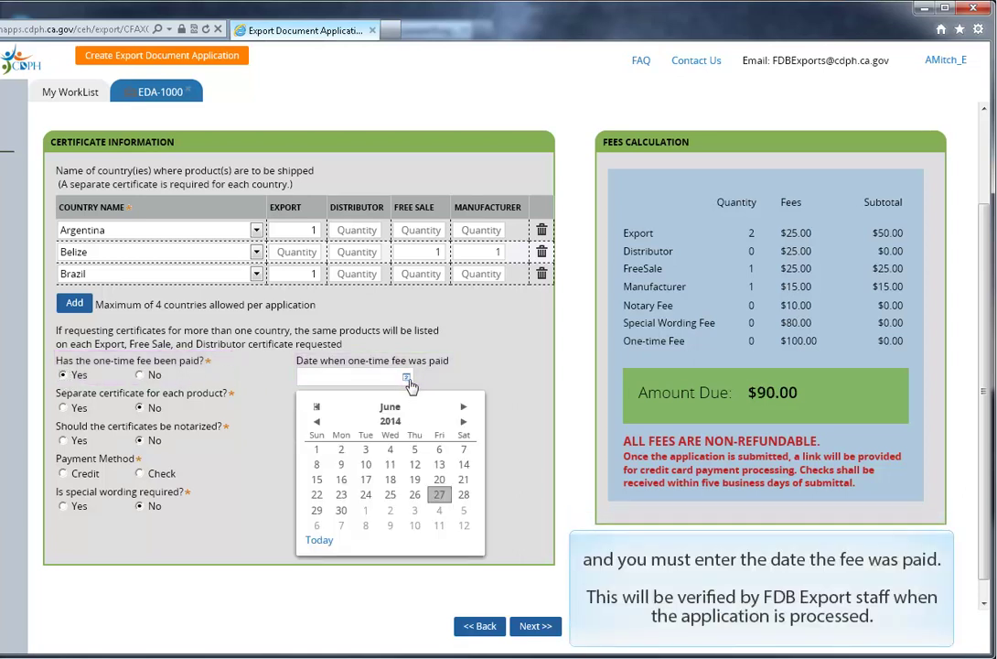
{"action": "left_click", "coordinate": [318, 452]}
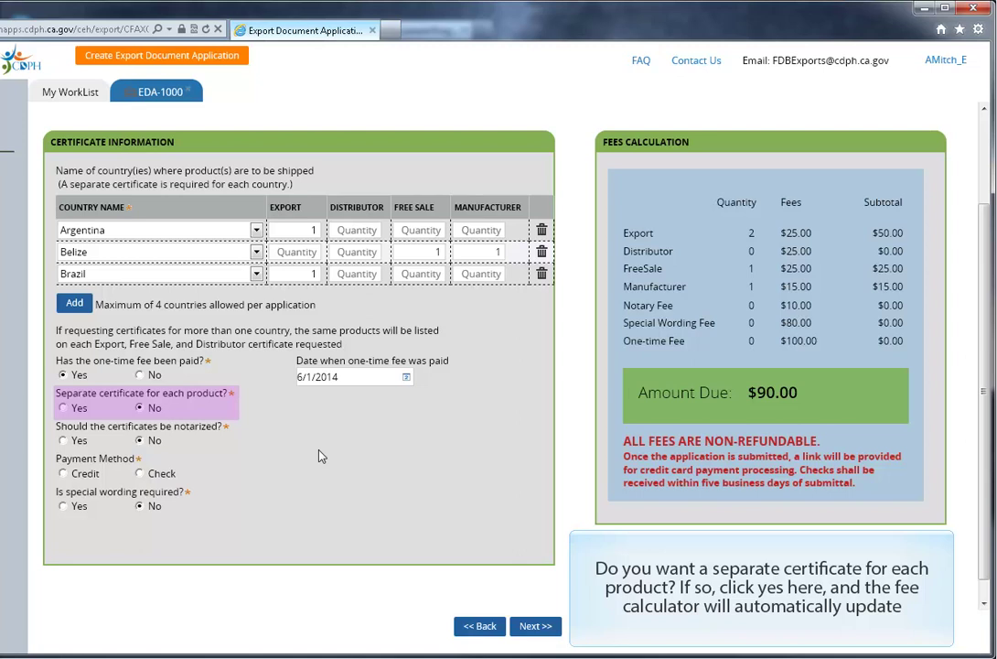
Step: Try separate certificates per product ($240.00 due), then revert to one certificate
{"action": "left_click", "coordinate": [62, 407]}
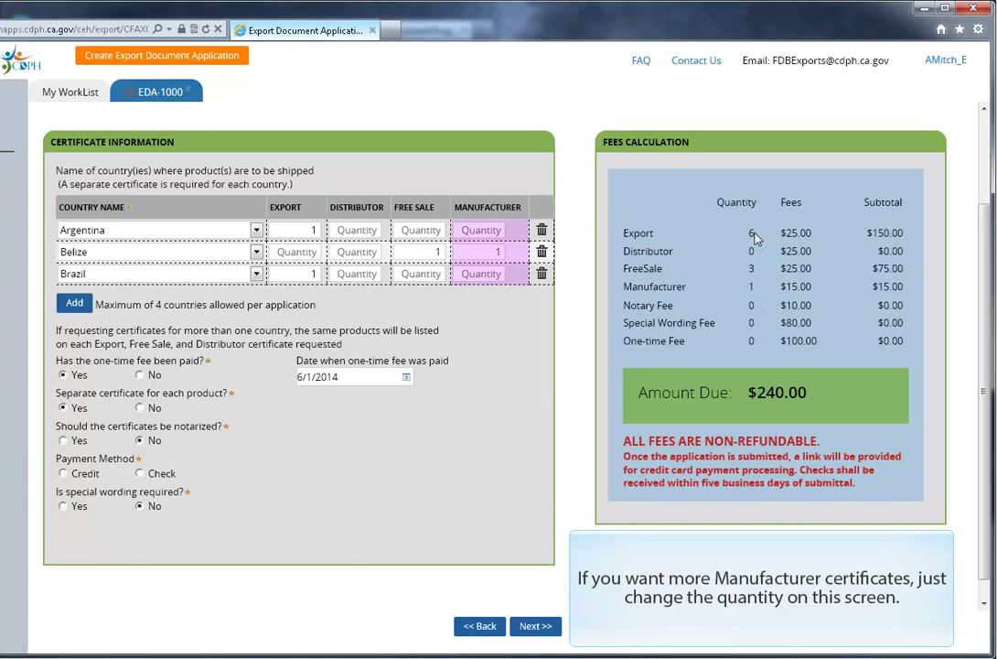
{"action": "left_click_drag", "start_coordinate": [749, 393], "coordinate": [807, 393]}
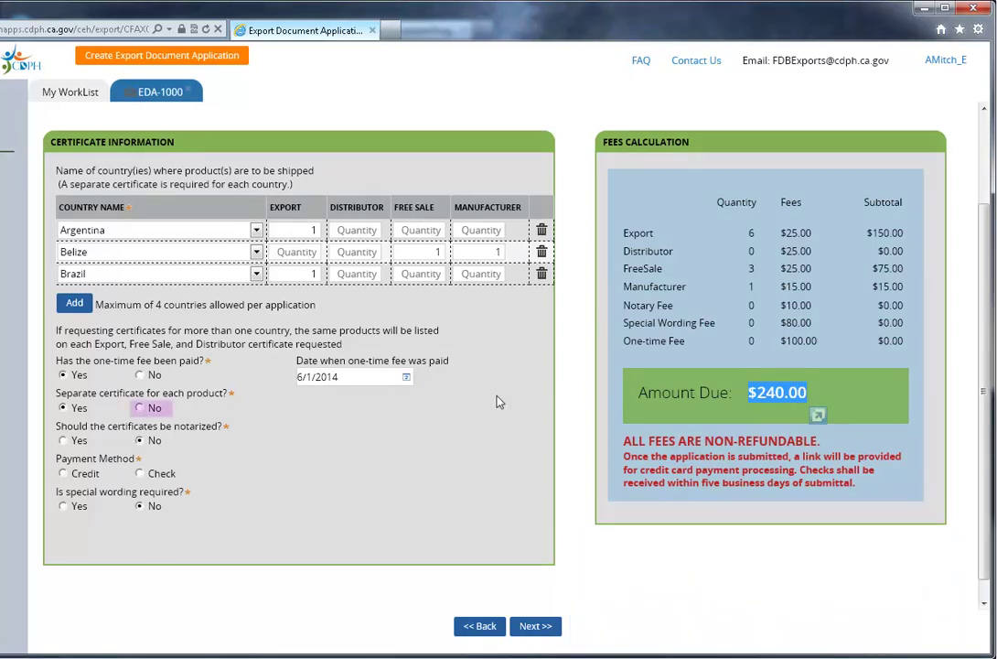
{"action": "left_click", "coordinate": [140, 408]}
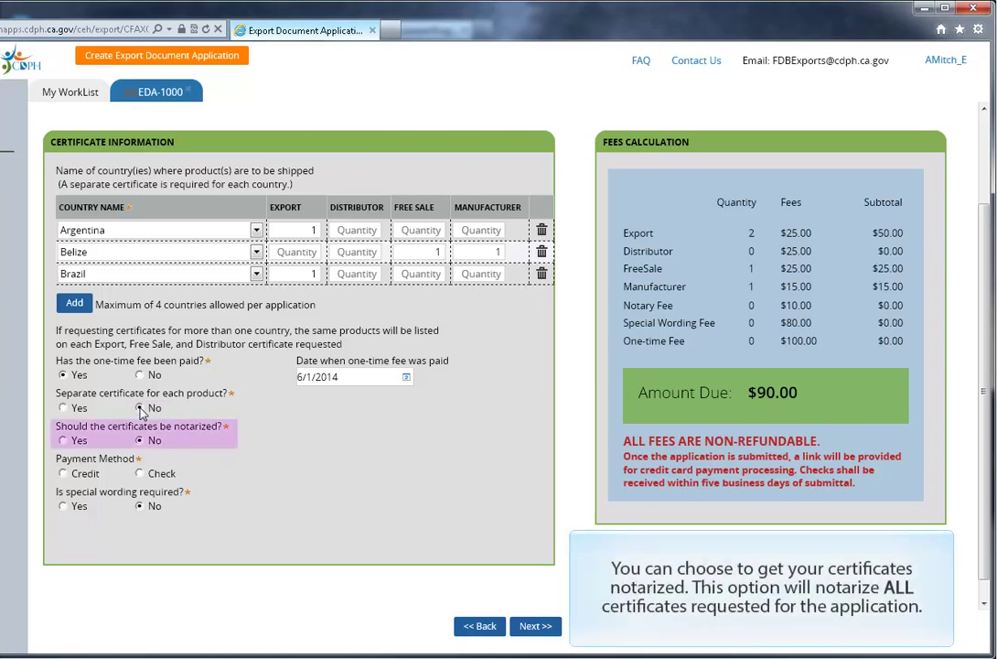
{"action": "left_click", "coordinate": [62, 440]}
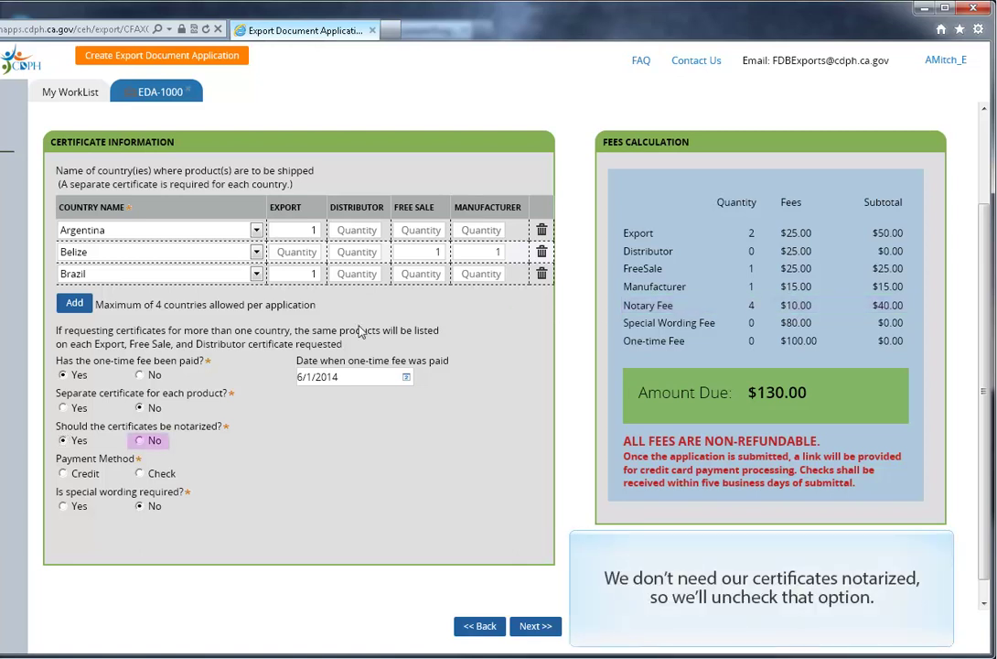
{"action": "left_click", "coordinate": [140, 443]}
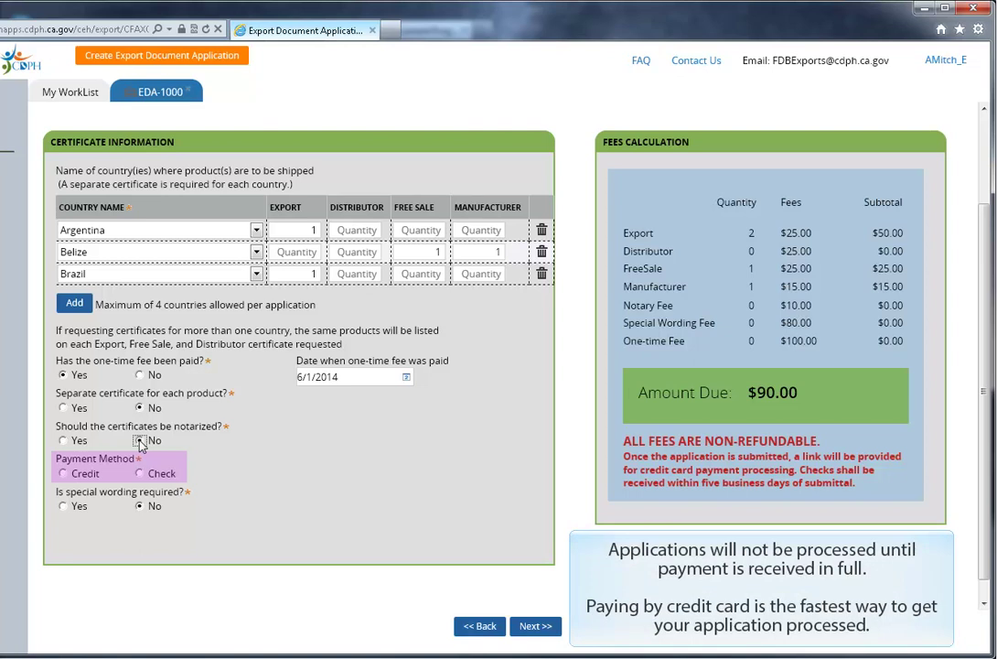
Step: Select Credit as payment method and add special wording 'Fit For Human Consumption'
{"action": "left_click", "coordinate": [62, 473]}
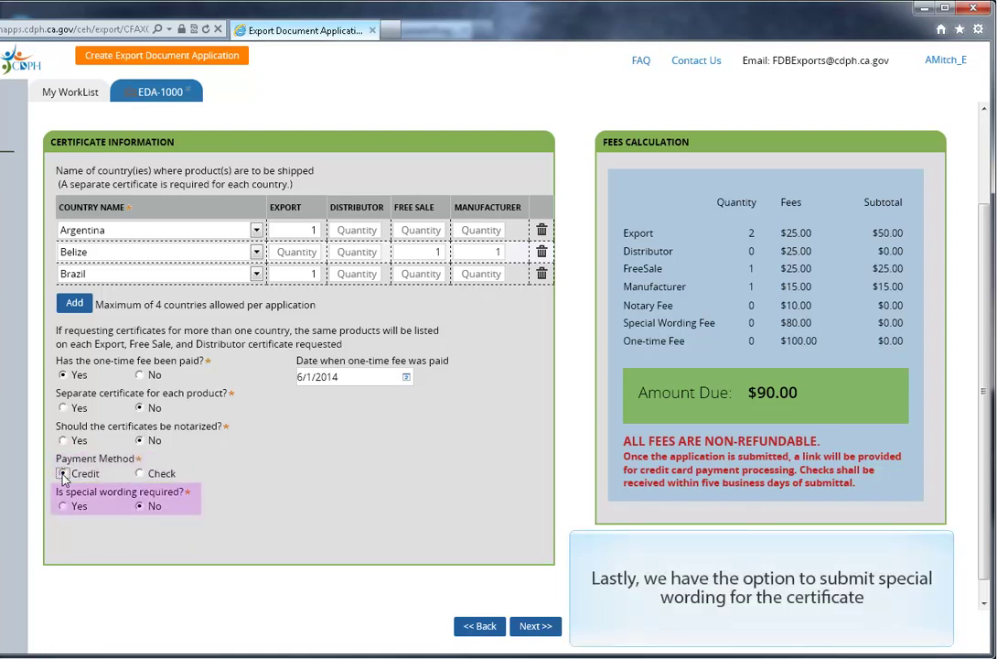
{"action": "left_click", "coordinate": [62, 506]}
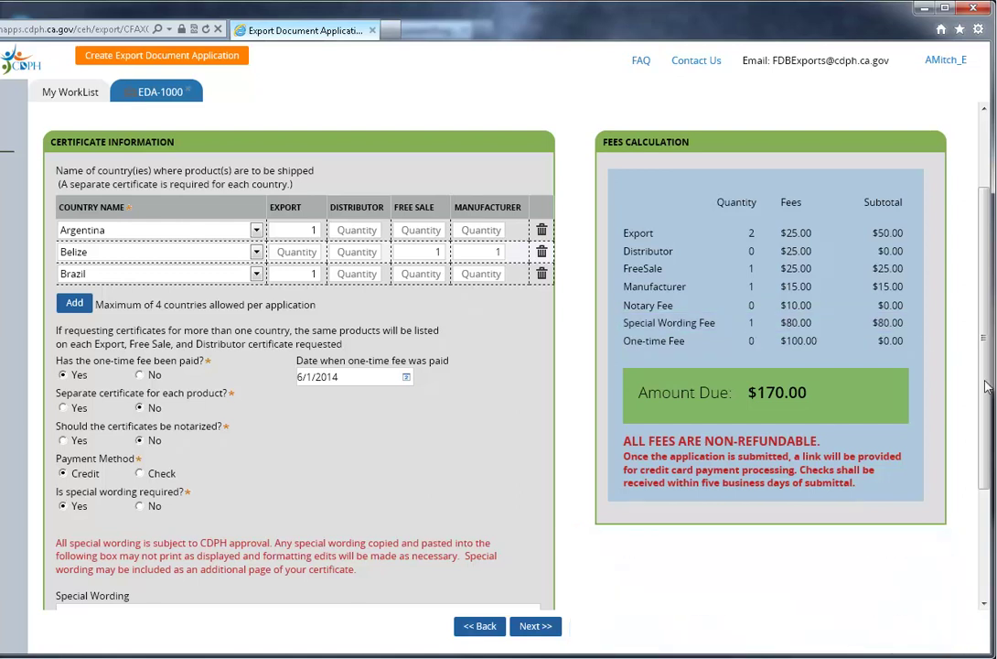
{"action": "scroll", "coordinate": [986, 394], "scroll_direction": "down", "scroll_amount": 2}
{"action": "left_click", "coordinate": [245, 548]}
{"action": "type", "text": "Fit For Human Consumption"}
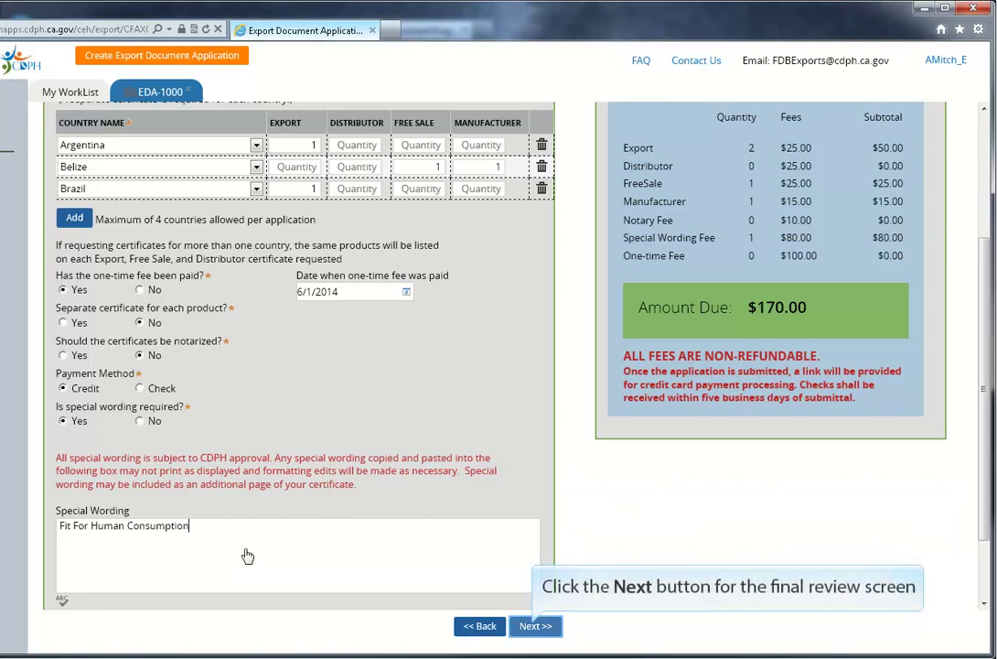
Step: Go to the Review step and check the Product, Fees, Documents and General Information tabs
{"action": "left_click", "coordinate": [535, 626]}
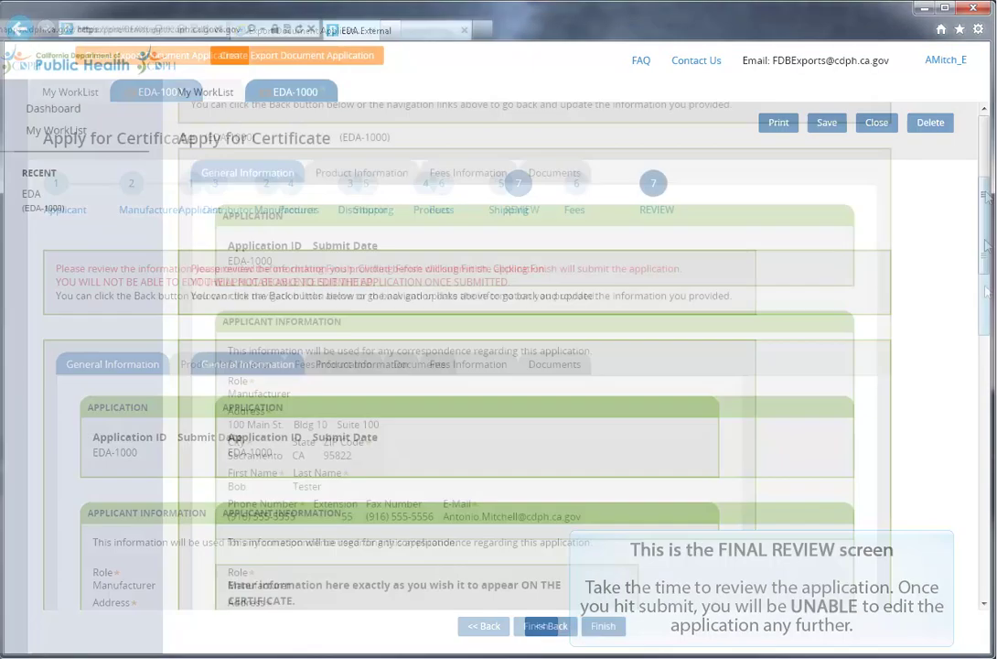
{"action": "left_click_drag", "start_coordinate": [987, 197], "coordinate": [991, 235]}
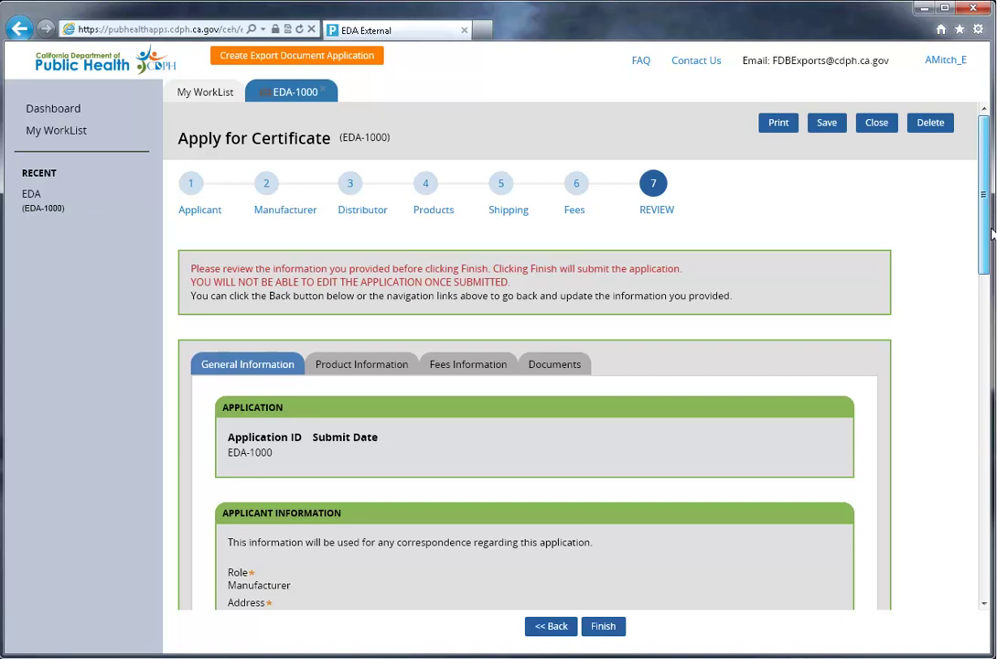
{"action": "left_click", "coordinate": [329, 369]}
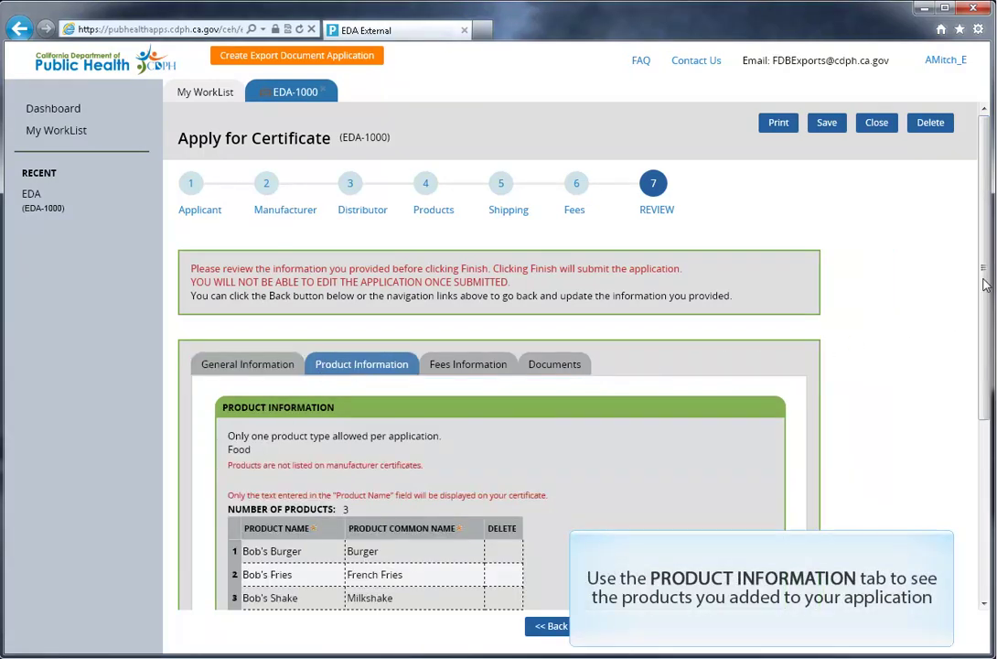
{"action": "scroll", "coordinate": [985, 285], "scroll_direction": "down", "scroll_amount": 3}
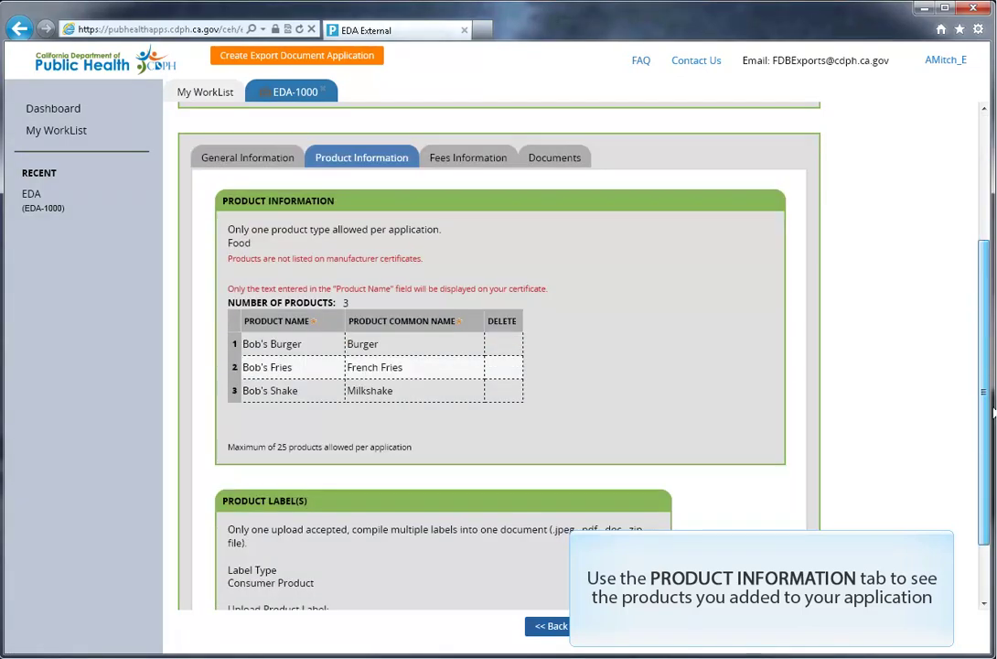
{"action": "scroll", "coordinate": [986, 284], "scroll_direction": "up", "scroll_amount": 3}
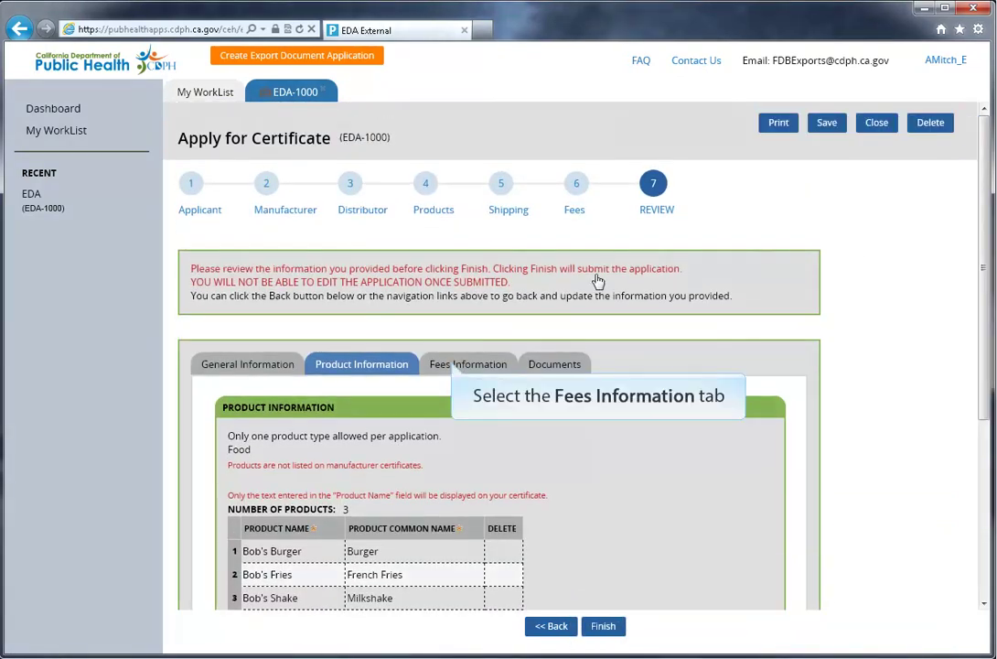
{"action": "left_click", "coordinate": [450, 364]}
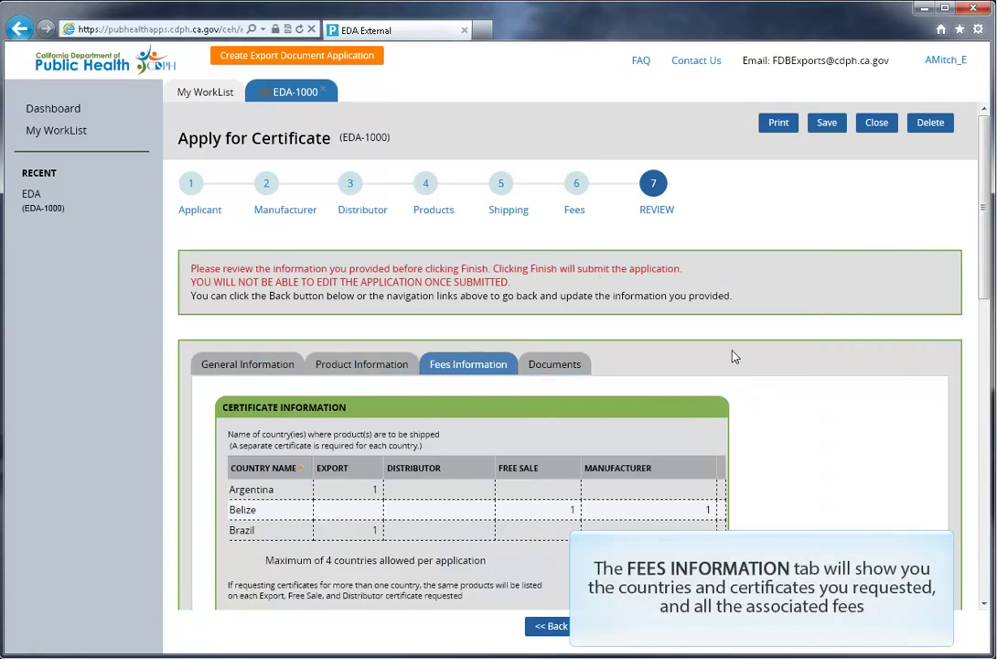
{"action": "mouse_move", "coordinate": [986, 259]}
{"action": "left_mouse_down"}
{"action": "mouse_move", "coordinate": [985, 556]}
{"action": "mouse_move", "coordinate": [988, 243]}
{"action": "left_mouse_up"}
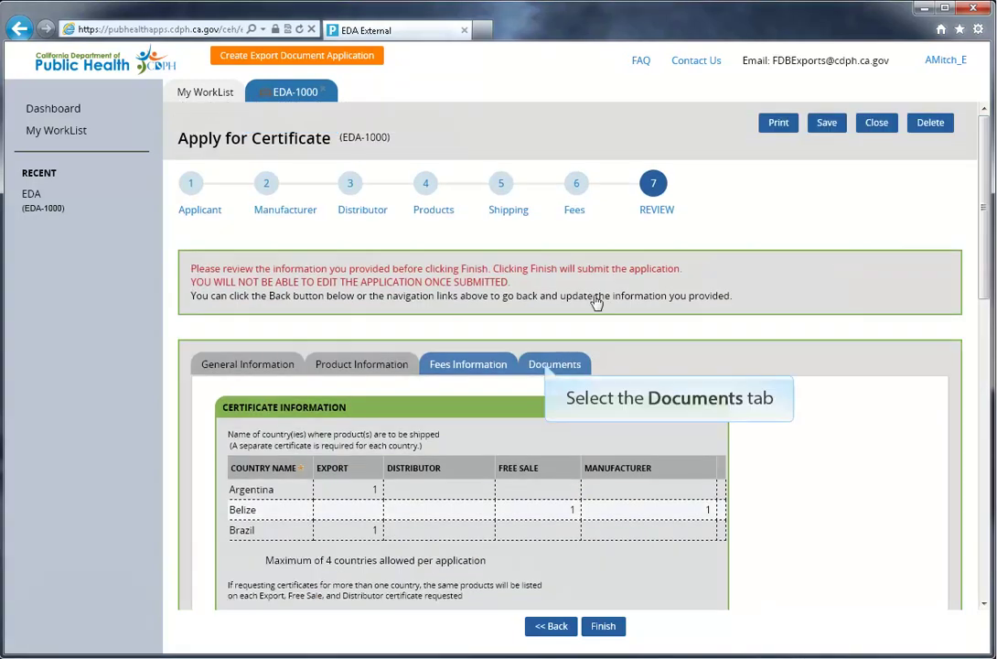
{"action": "left_click", "coordinate": [549, 366]}
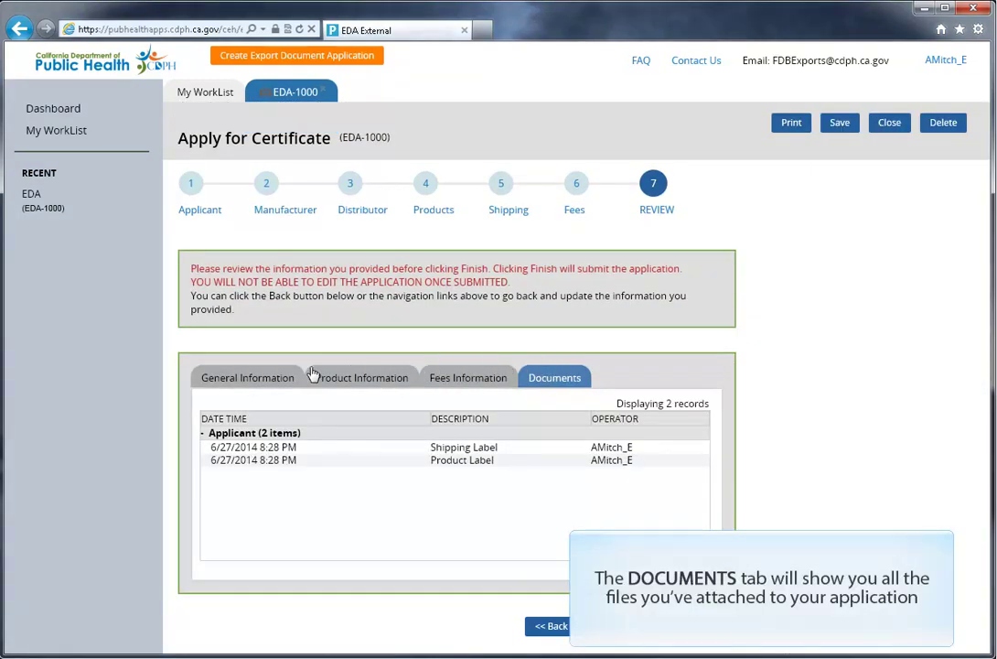
{"action": "left_click", "coordinate": [232, 380]}
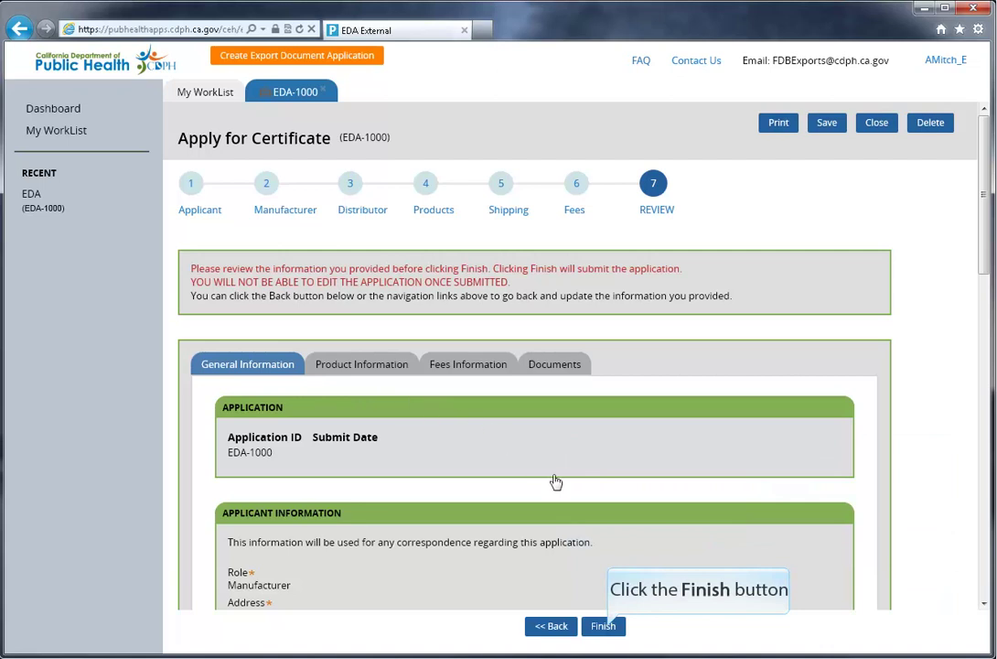
Step: Finish and submit EDA-1000, then open the Pay by Credit Card form
{"action": "left_click", "coordinate": [605, 626]}
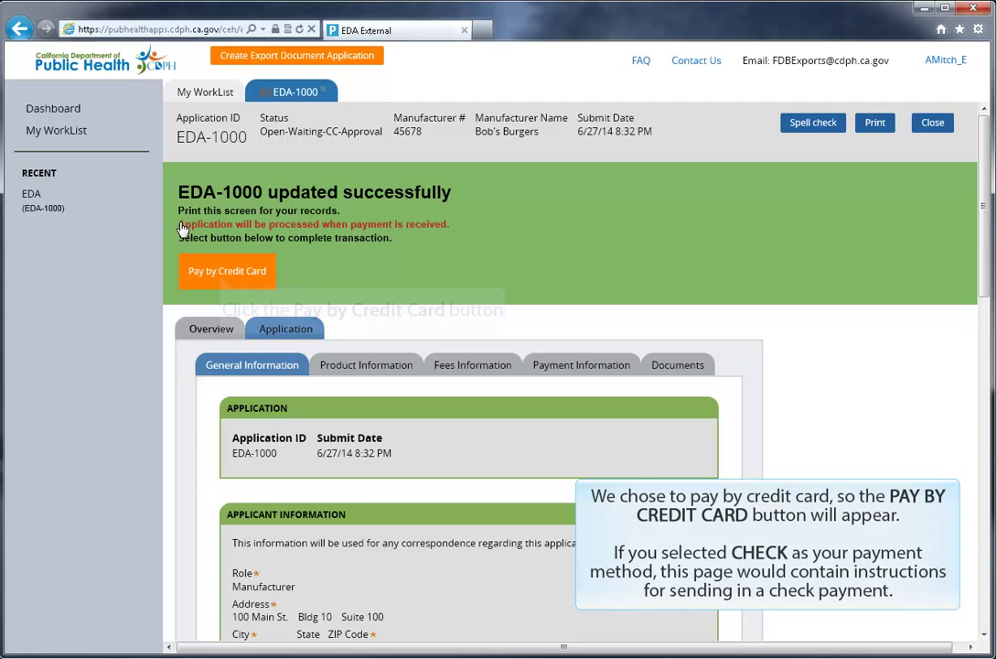
{"action": "left_click", "coordinate": [222, 273]}
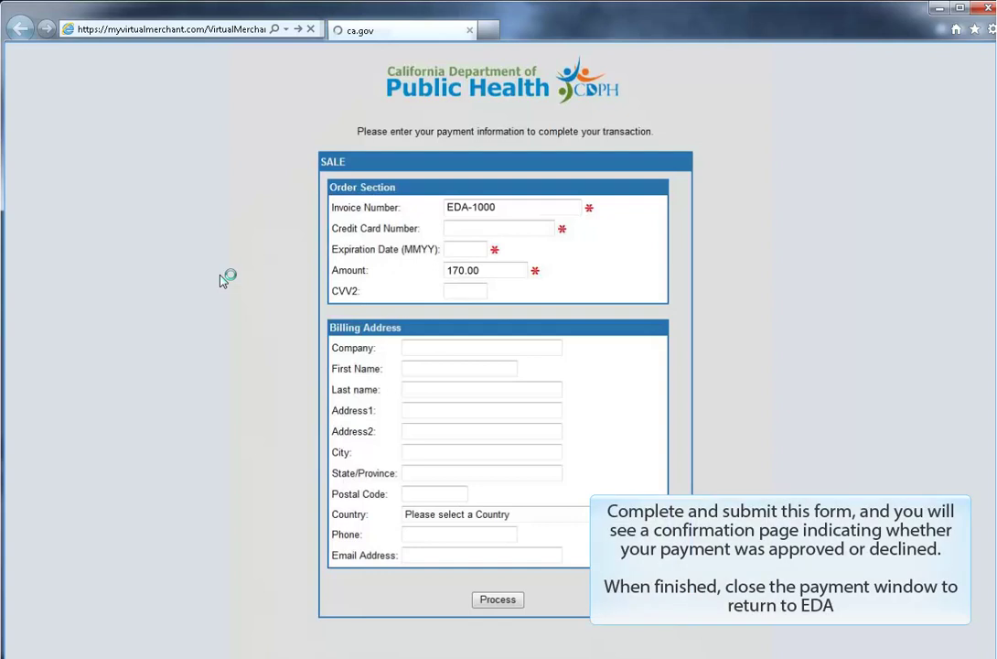
Step: Close the myvirtualmerchant.com payment window for invoice EDA-1000 (170.00)
{"action": "left_click", "coordinate": [984, 11]}
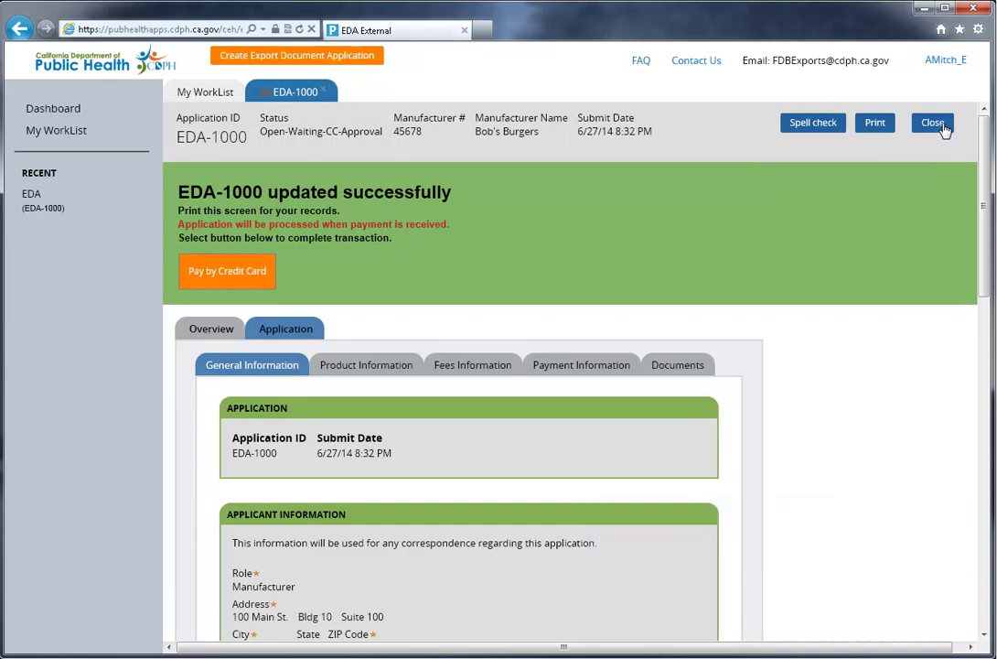
Step: Close EDA-1000 and open the Dashboard's list of submitted applications
{"action": "left_click", "coordinate": [934, 124]}
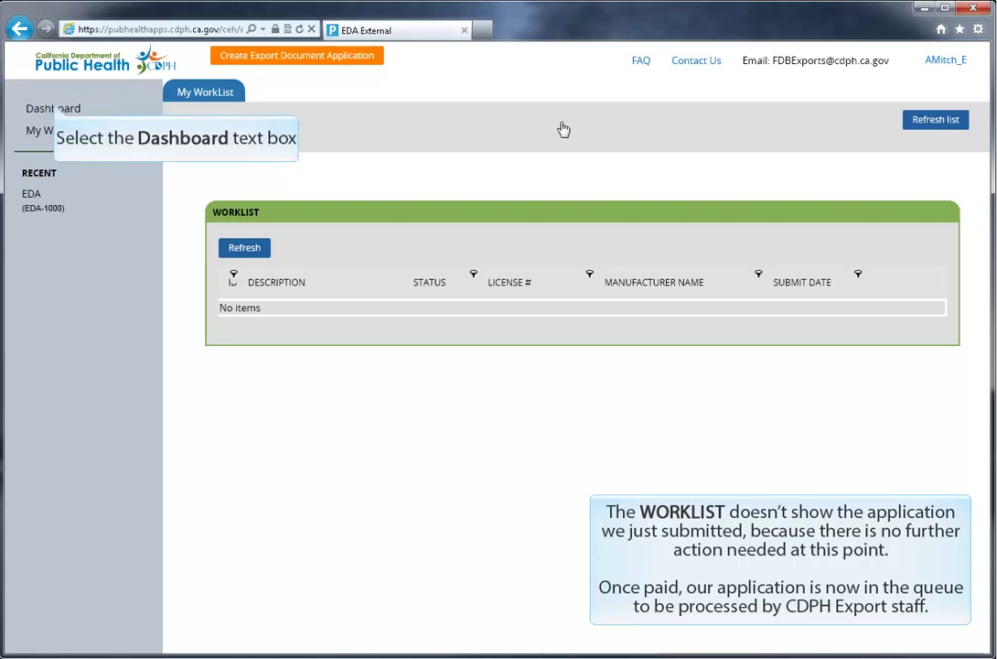
{"action": "left_click", "coordinate": [55, 109]}
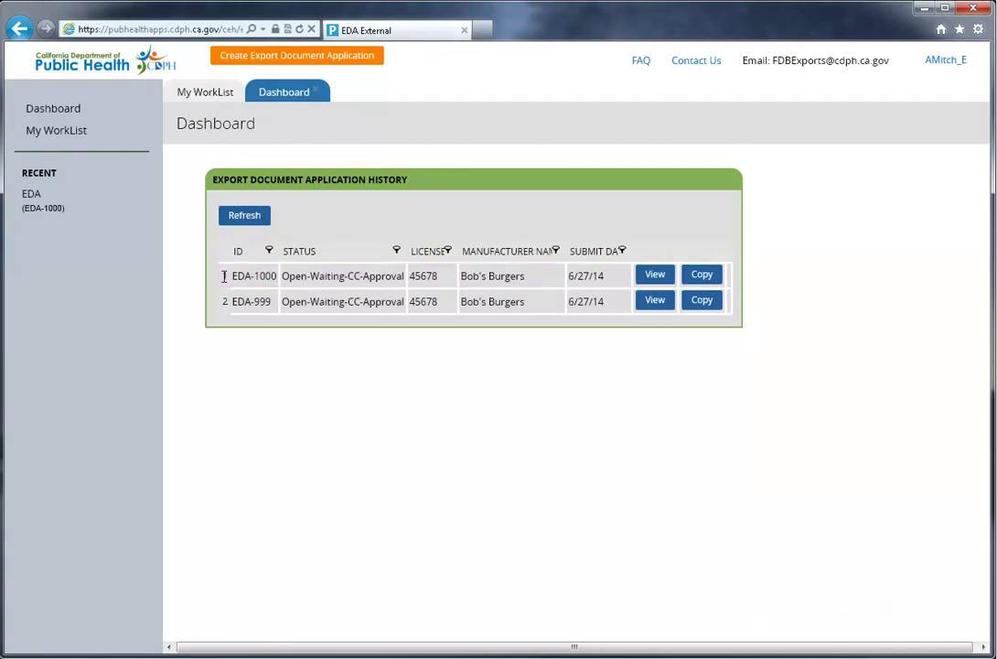
{"action": "left_click", "coordinate": [665, 277]}
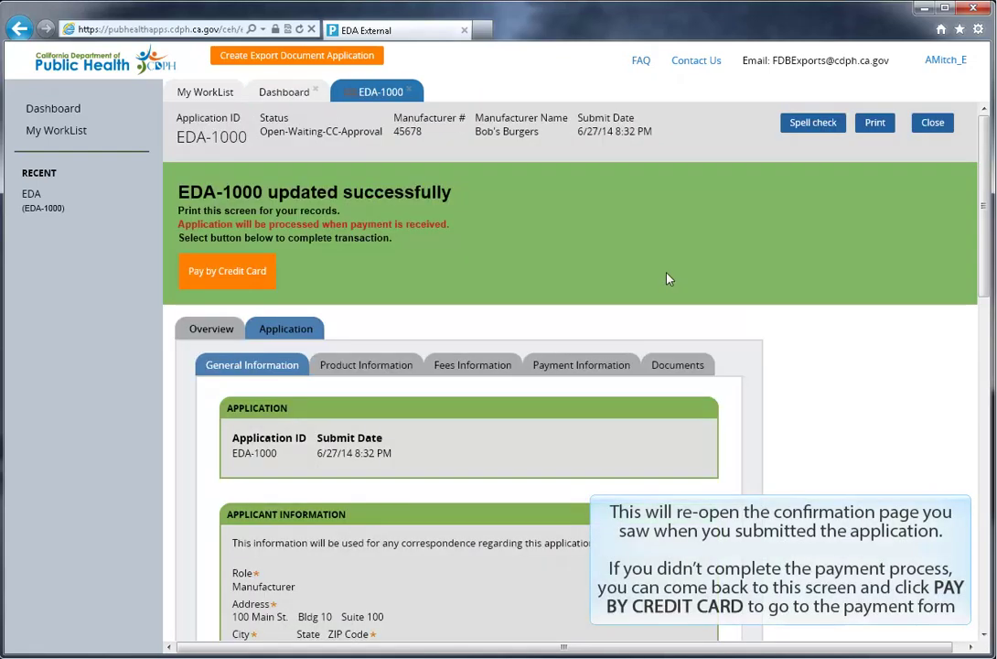